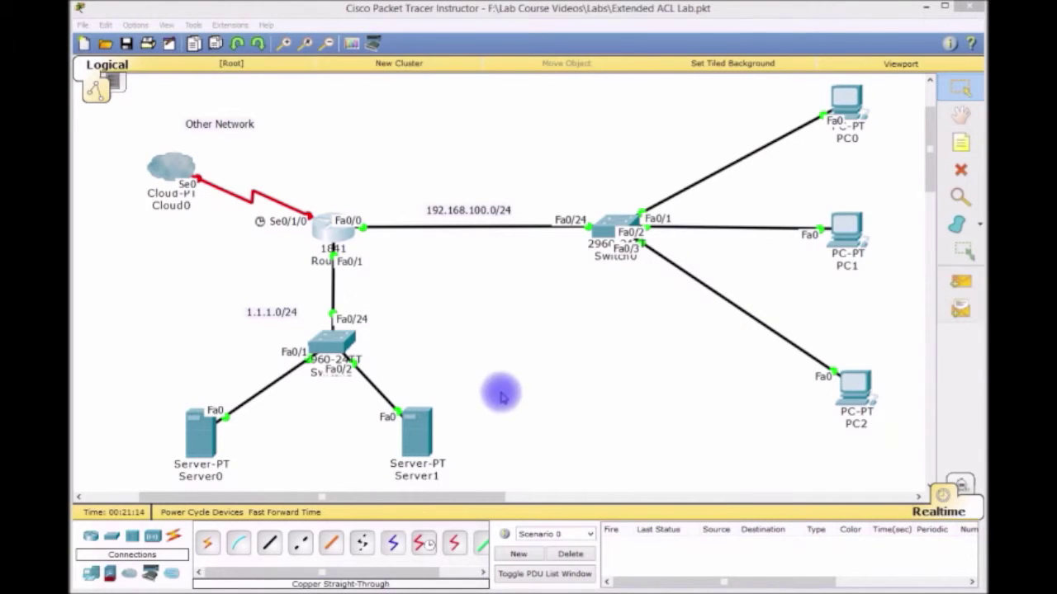
# Move the "Other Network" label down so it sits just above Cloud0.
pyautogui.moveTo(222, 274); pyautogui.dragTo(297, 324)
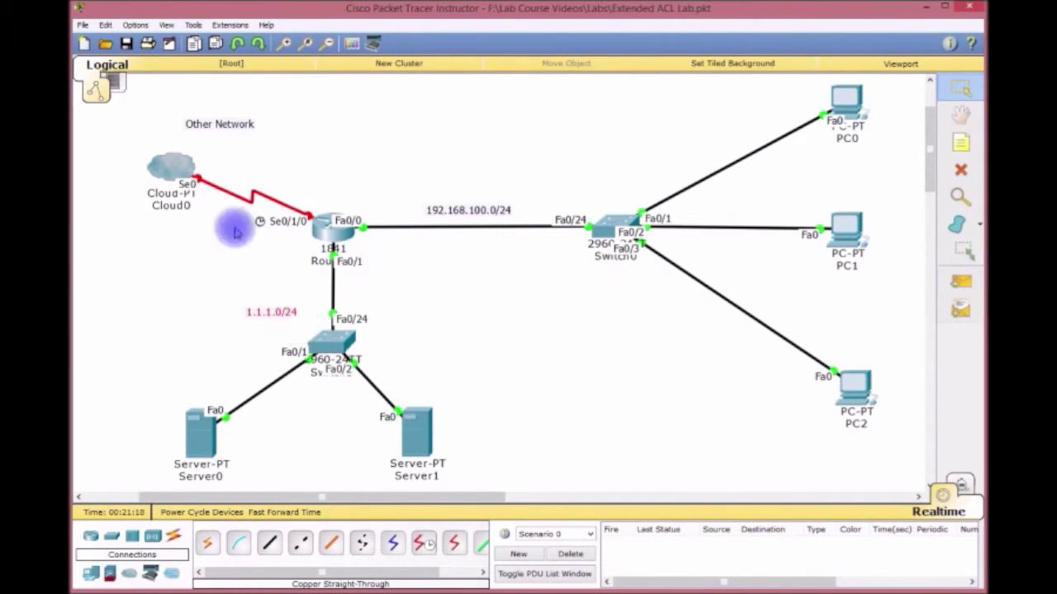
pyautogui.moveTo(220, 125); pyautogui.dragTo(213, 147)
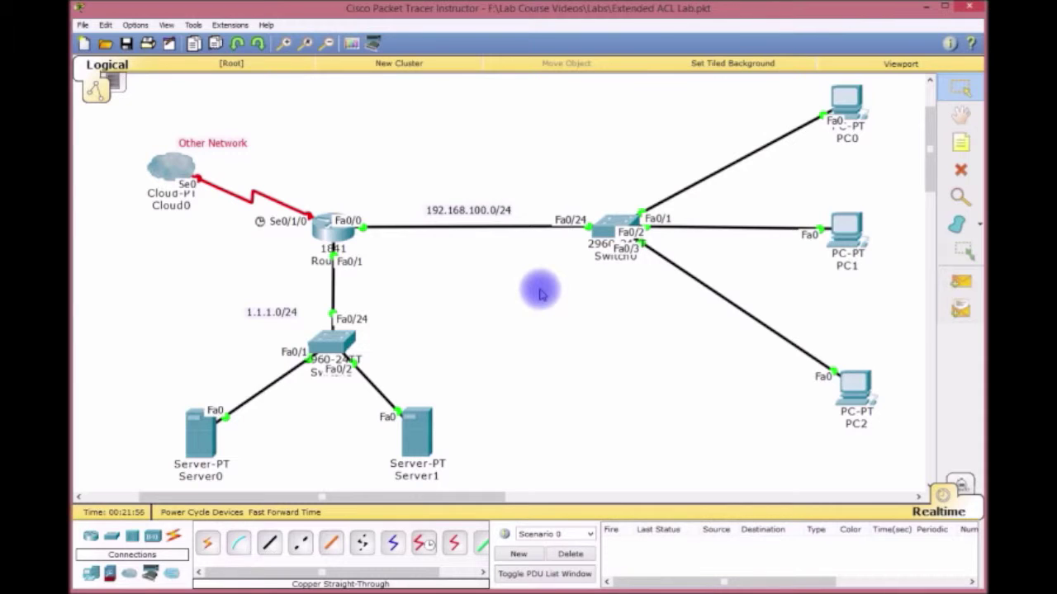
# Examine the PCs, the servers, the cloud and the router's Fa0/1 link in the topology.
pyautogui.moveTo(802, 168); pyautogui.dragTo(892, 76)
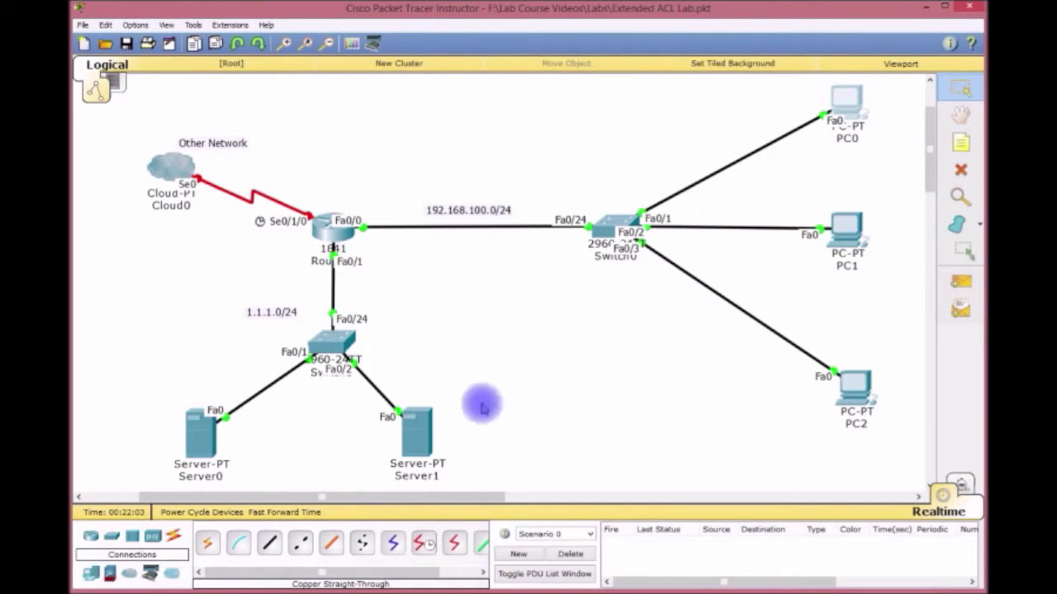
pyautogui.click(146, 382)
pyautogui.moveTo(146, 382); pyautogui.dragTo(248, 479)
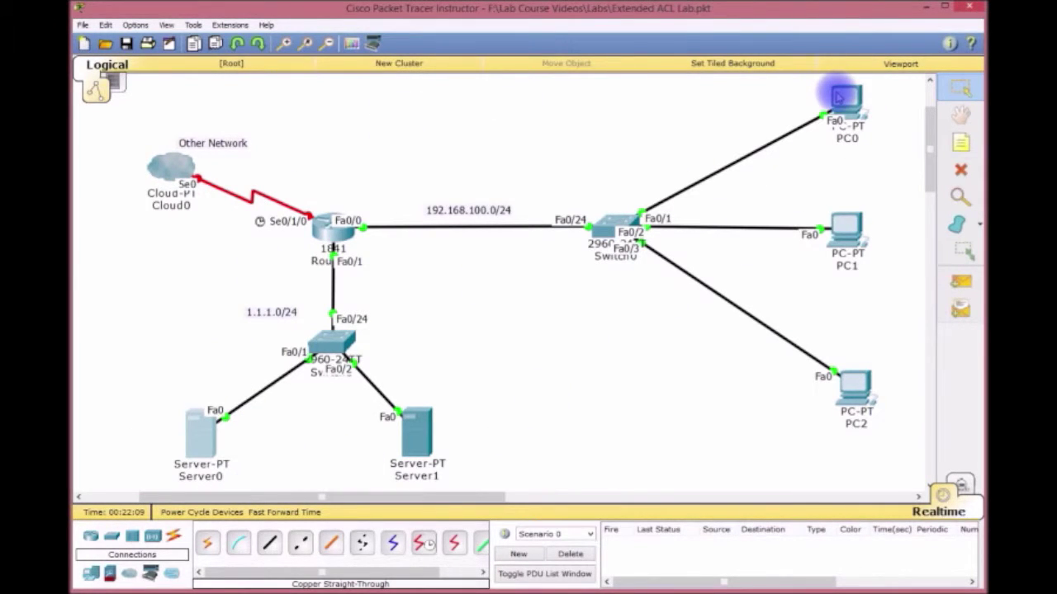
pyautogui.moveTo(142, 382); pyautogui.dragTo(257, 490)
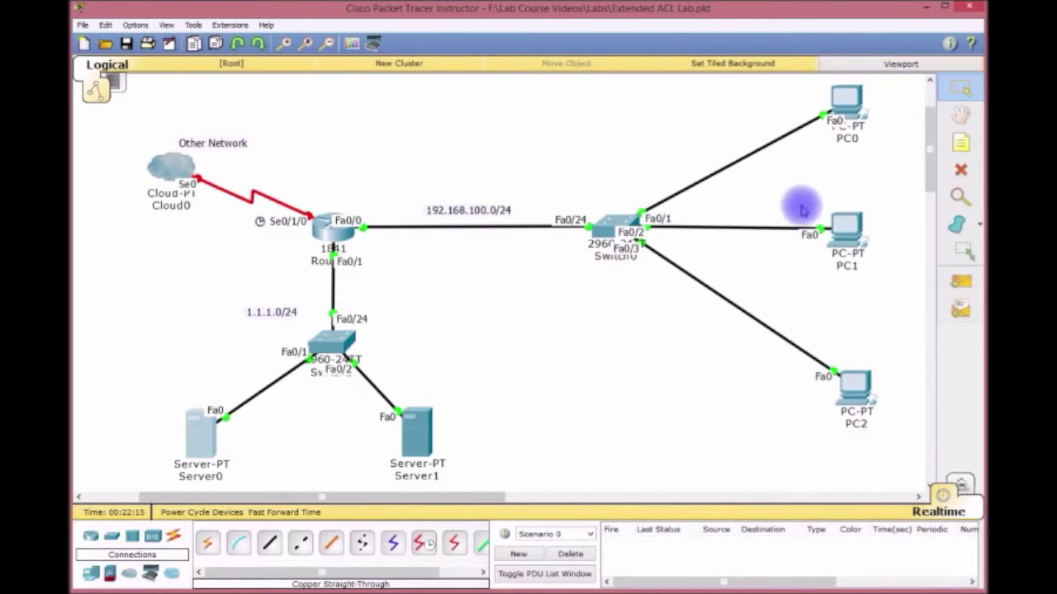
pyautogui.moveTo(776, 184); pyautogui.dragTo(896, 437)
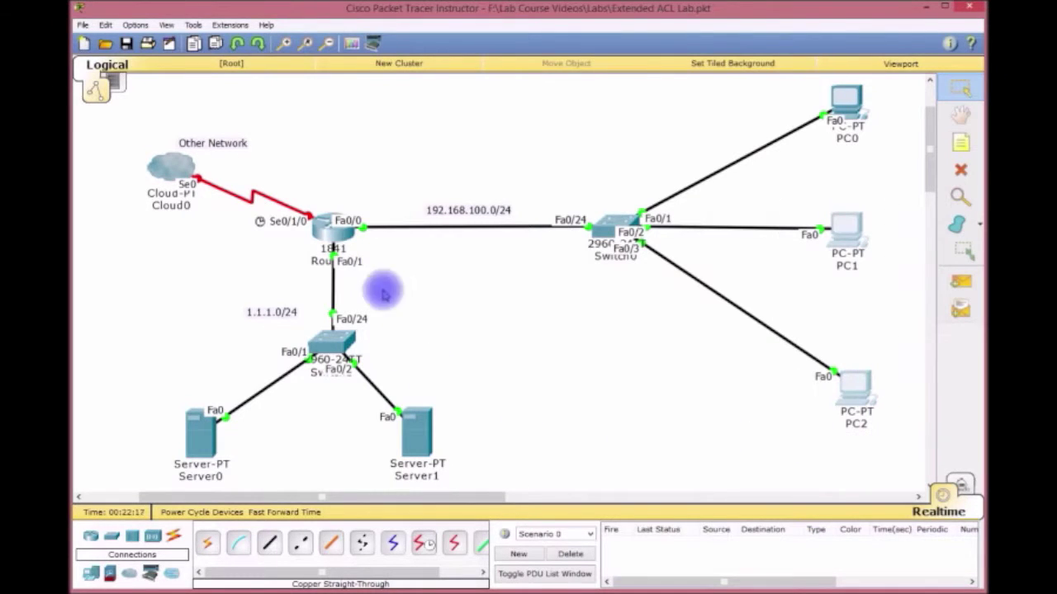
pyautogui.moveTo(121, 111); pyautogui.dragTo(169, 124)
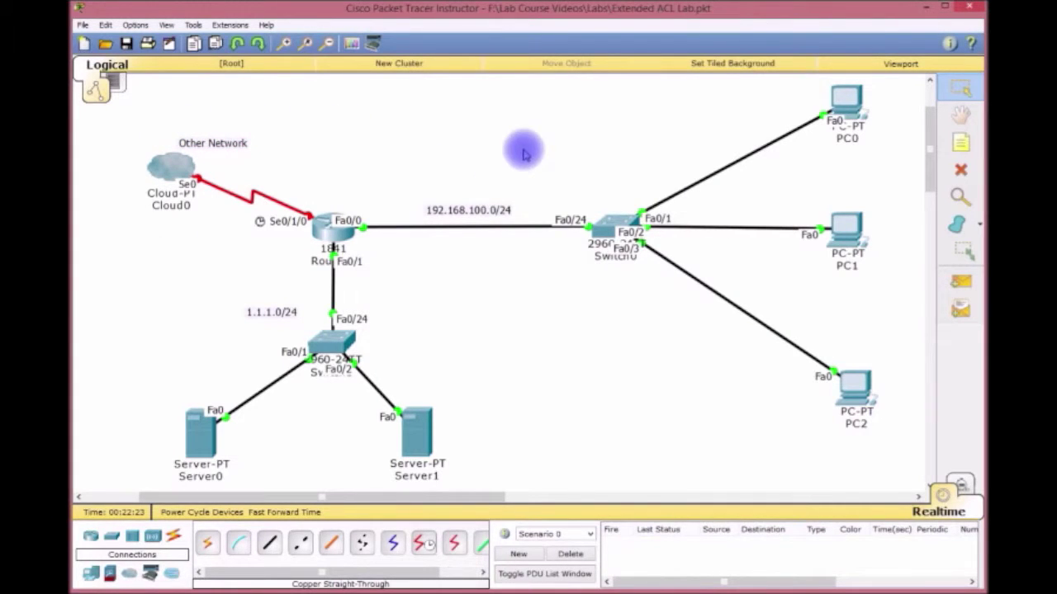
pyautogui.moveTo(124, 360); pyautogui.dragTo(243, 476)
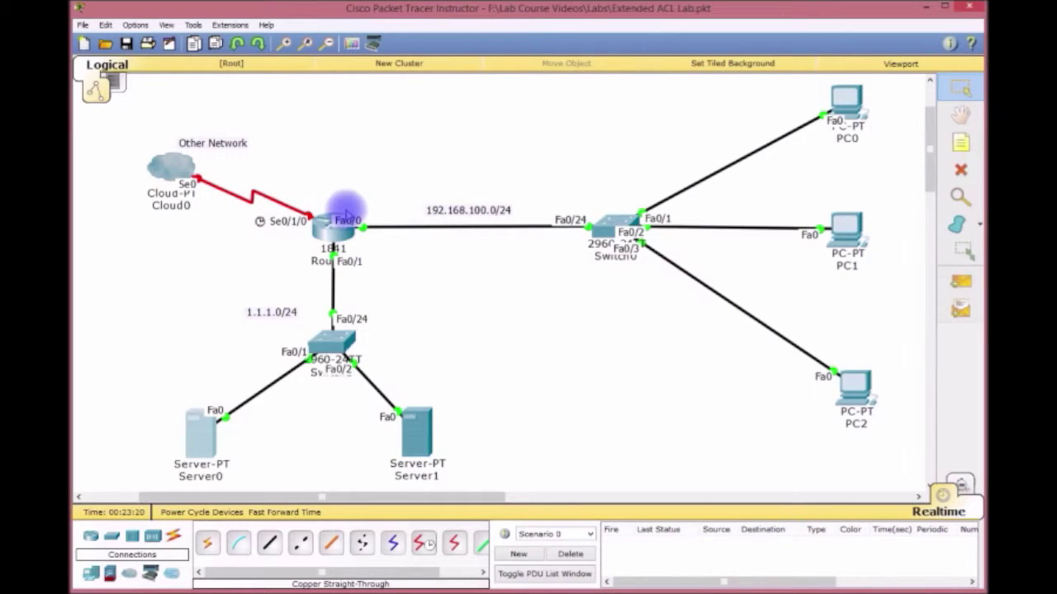
pyautogui.moveTo(278, 278); pyautogui.dragTo(405, 267)
pyautogui.click(401, 274)
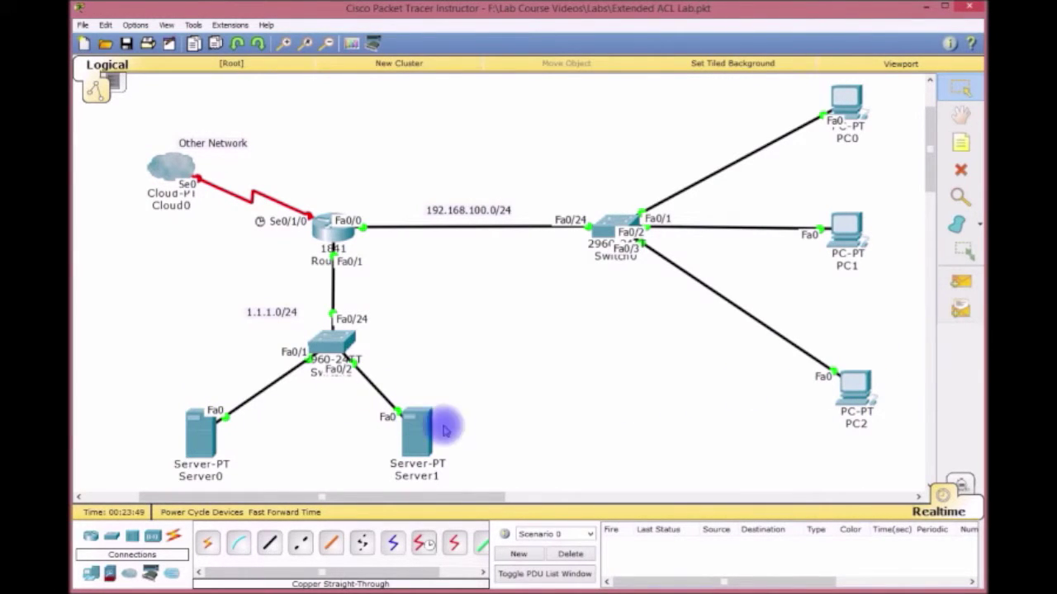
# Enlarge PC0's desktop, open its Command Prompt and ping 1.1.1.1.
pyautogui.click(840, 103)
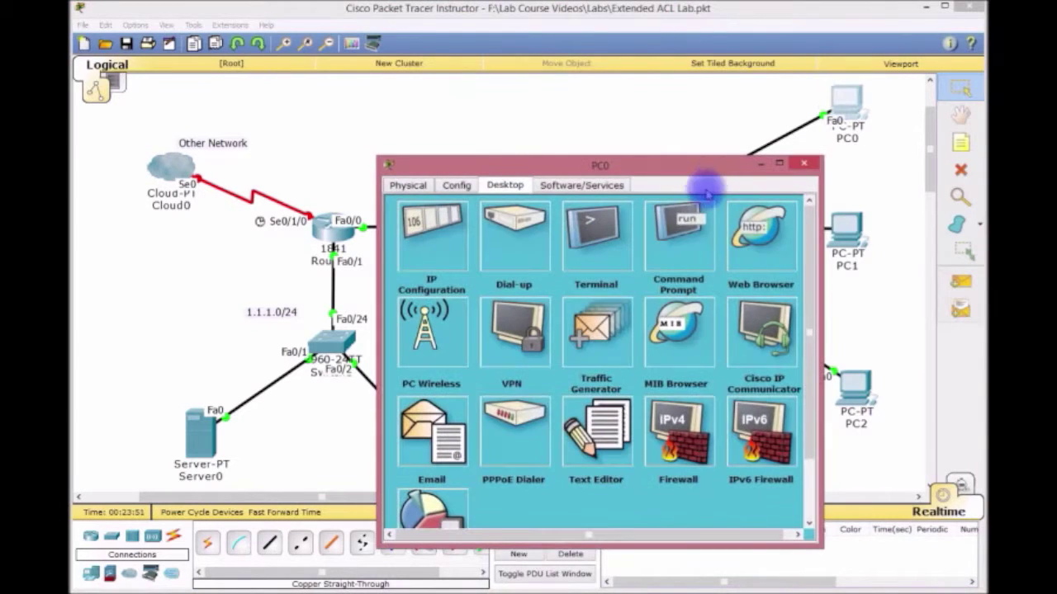
pyautogui.moveTo(686, 173); pyautogui.dragTo(565, 73)
pyautogui.moveTo(428, 63); pyautogui.dragTo(385, 22)
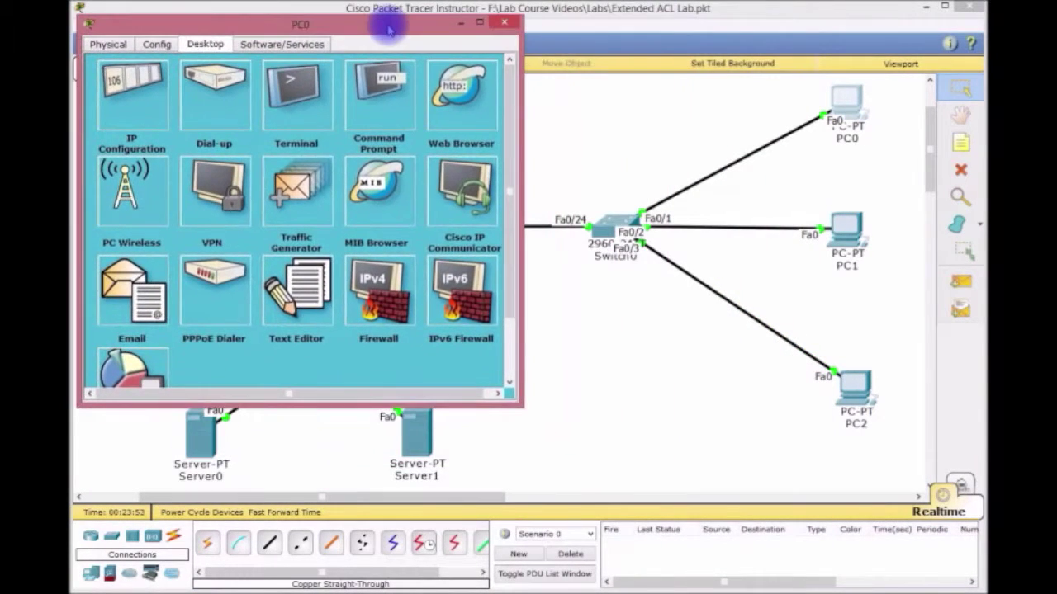
pyautogui.moveTo(521, 395); pyautogui.dragTo(976, 583)
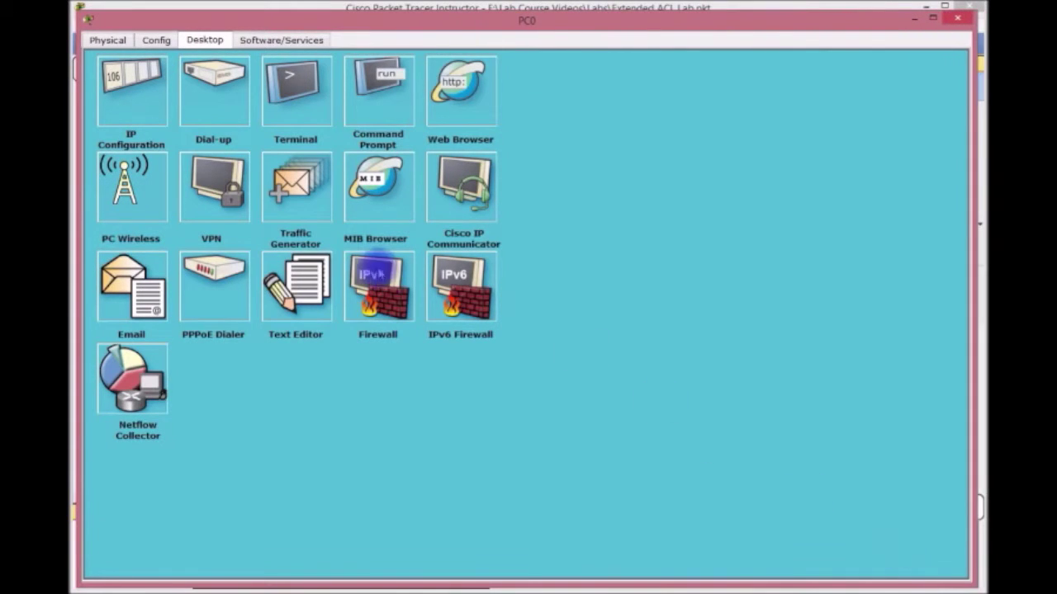
pyautogui.click(363, 73)
pyautogui.write('PING 1.1.1.1')
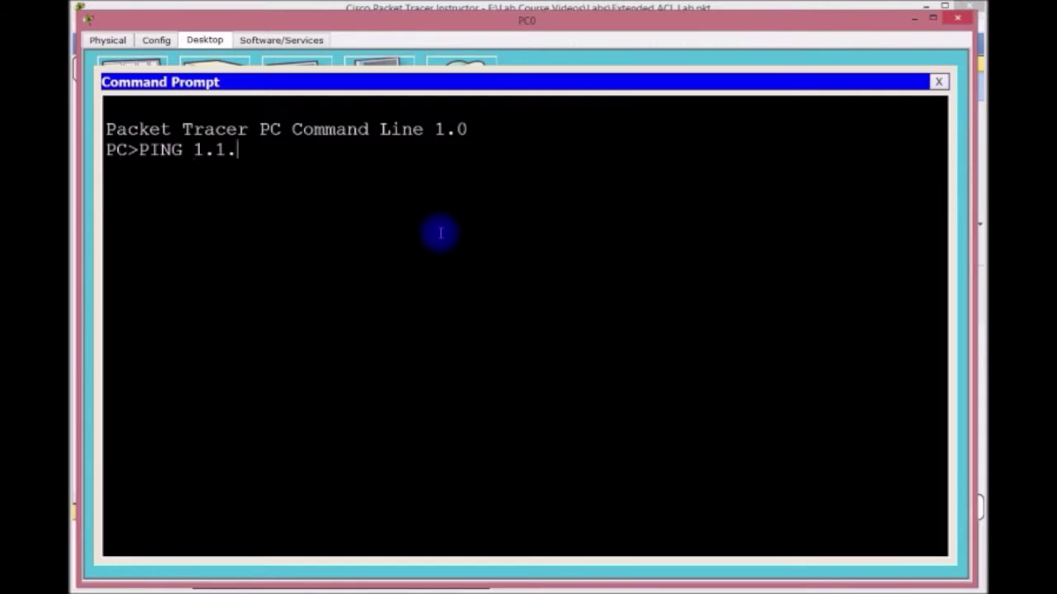
pyautogui.press('Return')
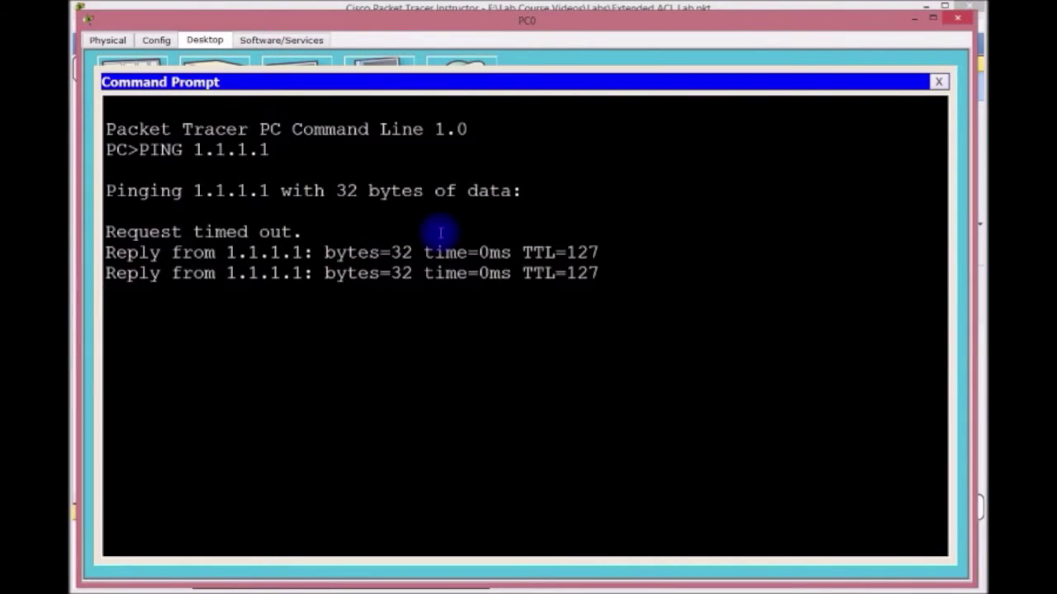
# Stop the running ping on PC0, ping 1.1.1.2 and minimize PC0's window.
pyautogui.hotkey('ctrl', 'c')
pyautogui.press('Up')
pyautogui.press('BackSpace')
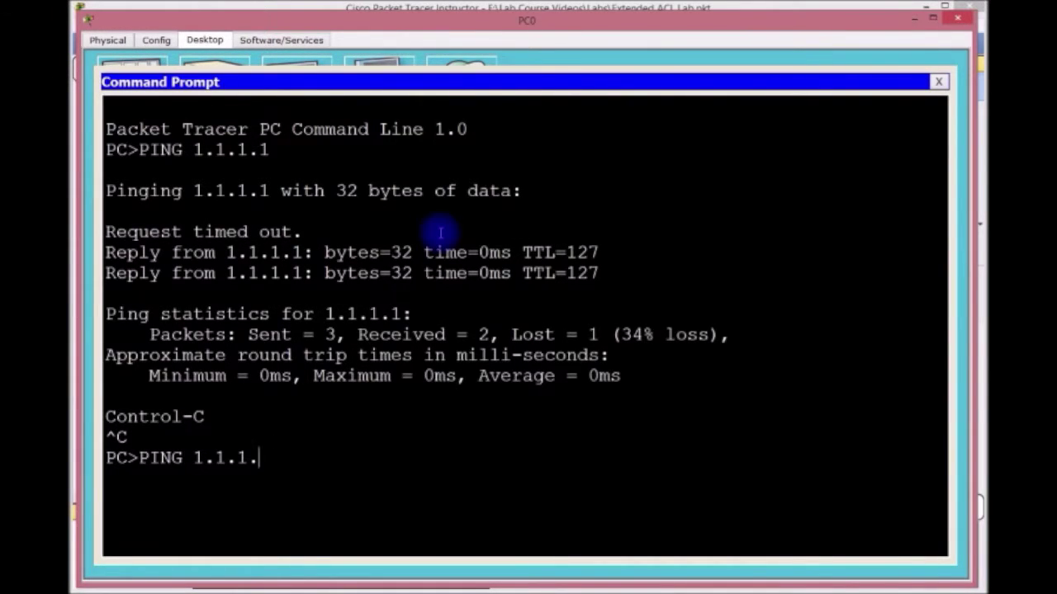
pyautogui.write('2')
pyautogui.press('Return')
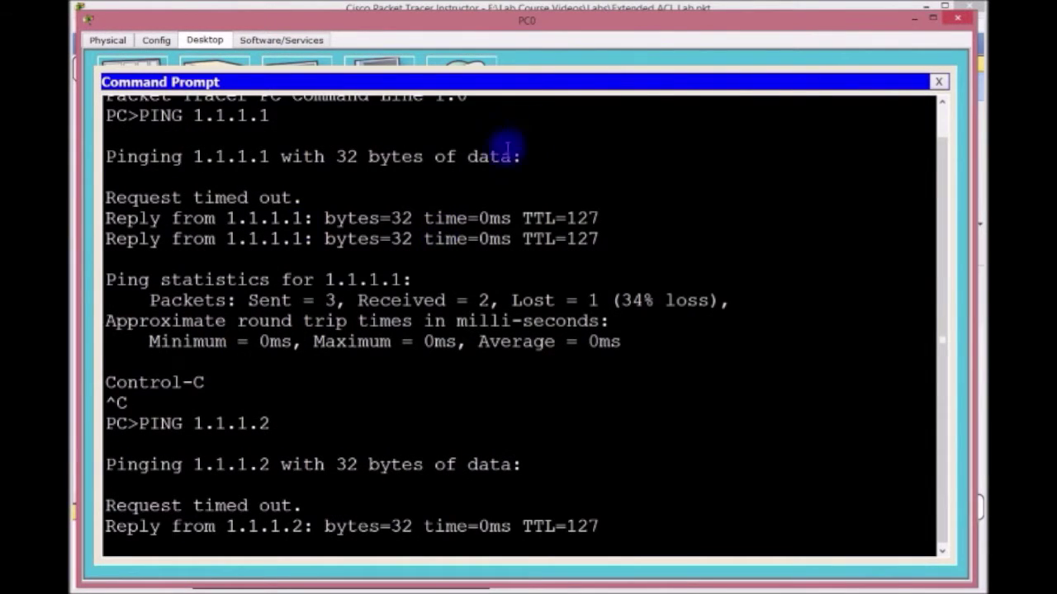
pyautogui.click(915, 18)
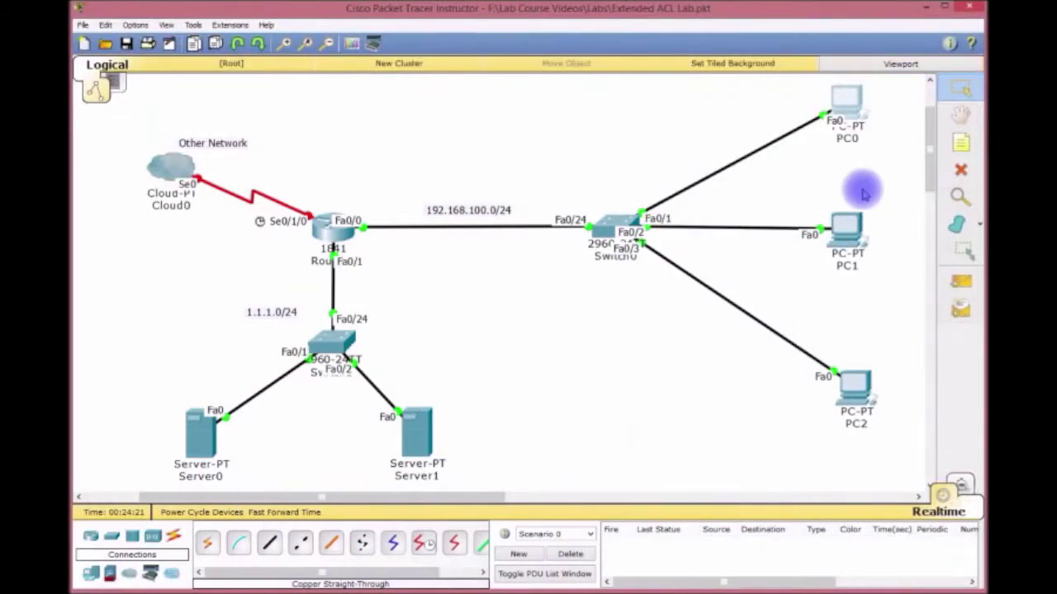
# Enlarge PC1's desktop, open its Command Prompt and ping 1.1.1.1.
pyautogui.click(848, 228)
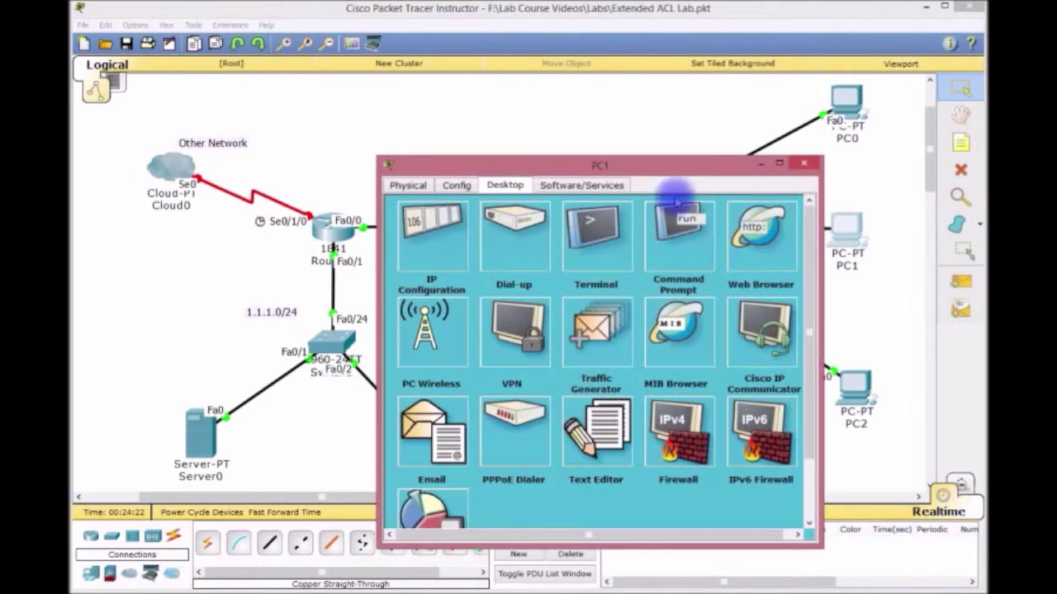
pyautogui.moveTo(701, 165); pyautogui.dragTo(405, 19)
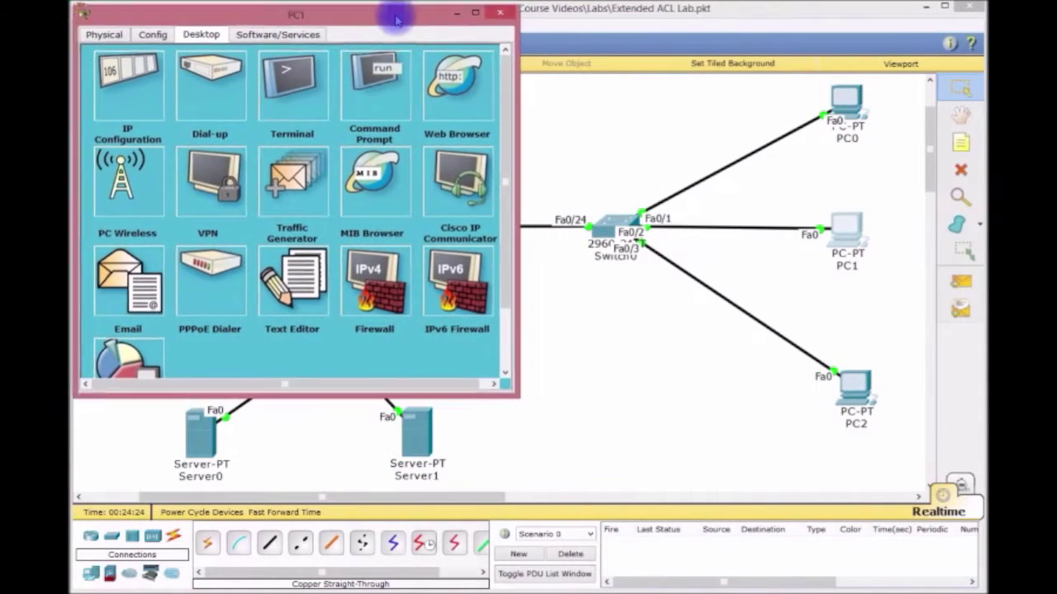
pyautogui.moveTo(522, 390); pyautogui.dragTo(978, 588)
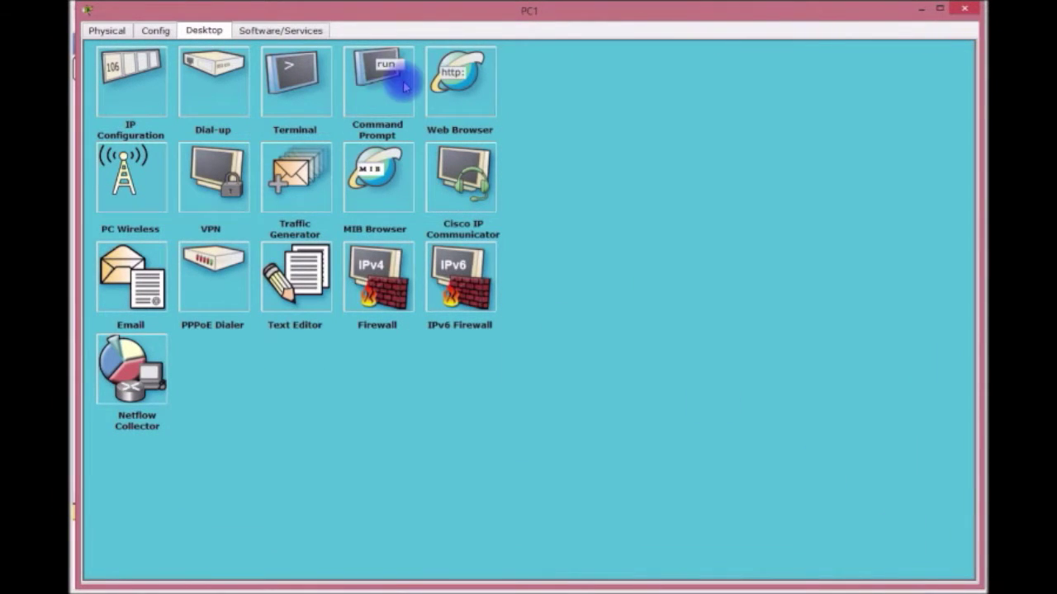
pyautogui.click(375, 81)
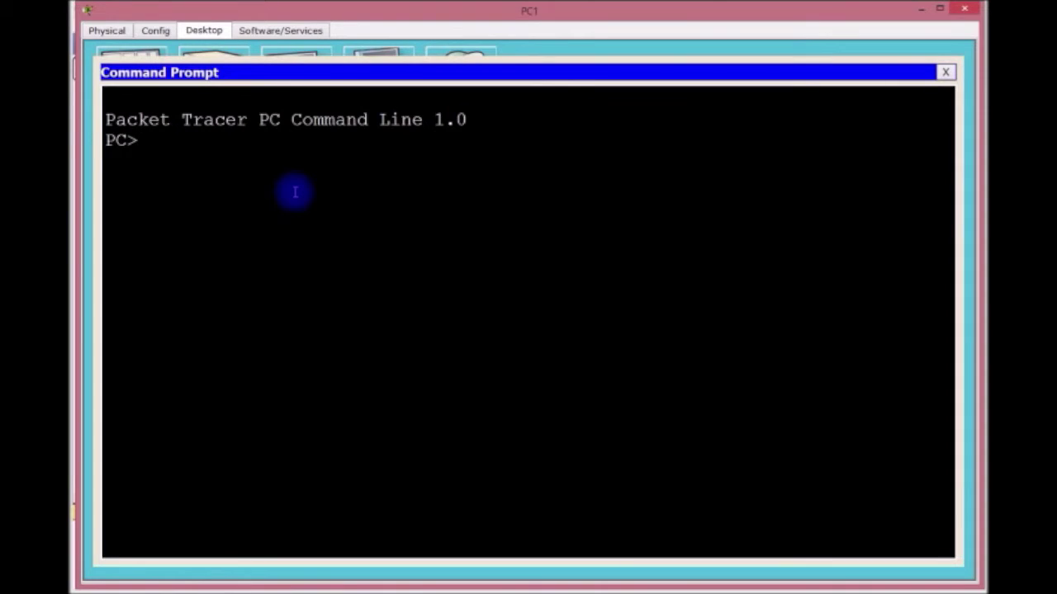
pyautogui.write('PING 1.1.1.1')
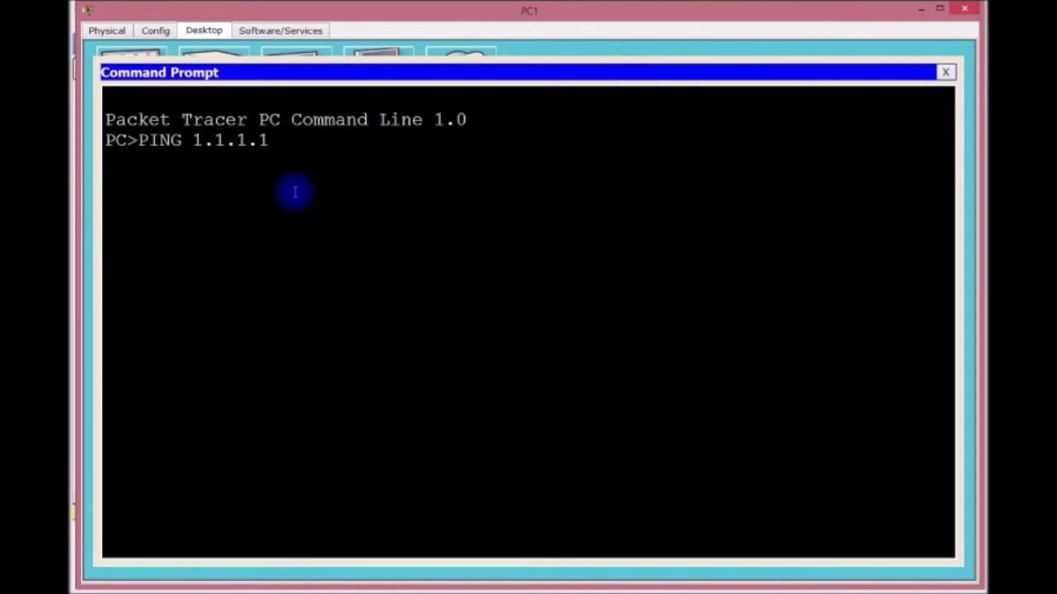
pyautogui.press('Return')
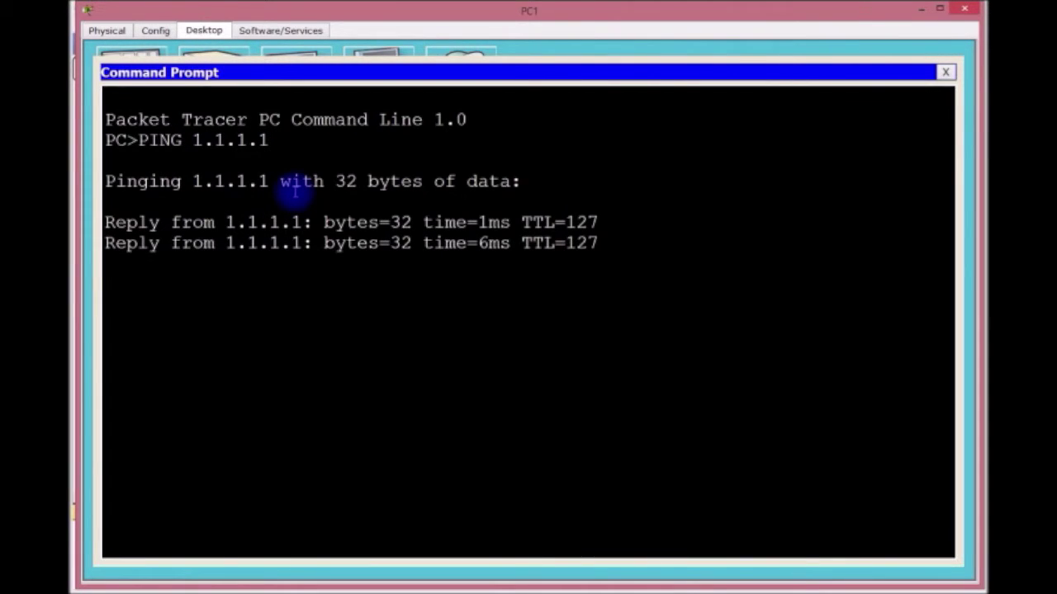
# Stop the running ping on PC1, ping 1.1.1.2, and put PC1's Command Prompt and window away.
pyautogui.hotkey('ctrl', 'c')
pyautogui.press('Up')
pyautogui.press('BackSpace')
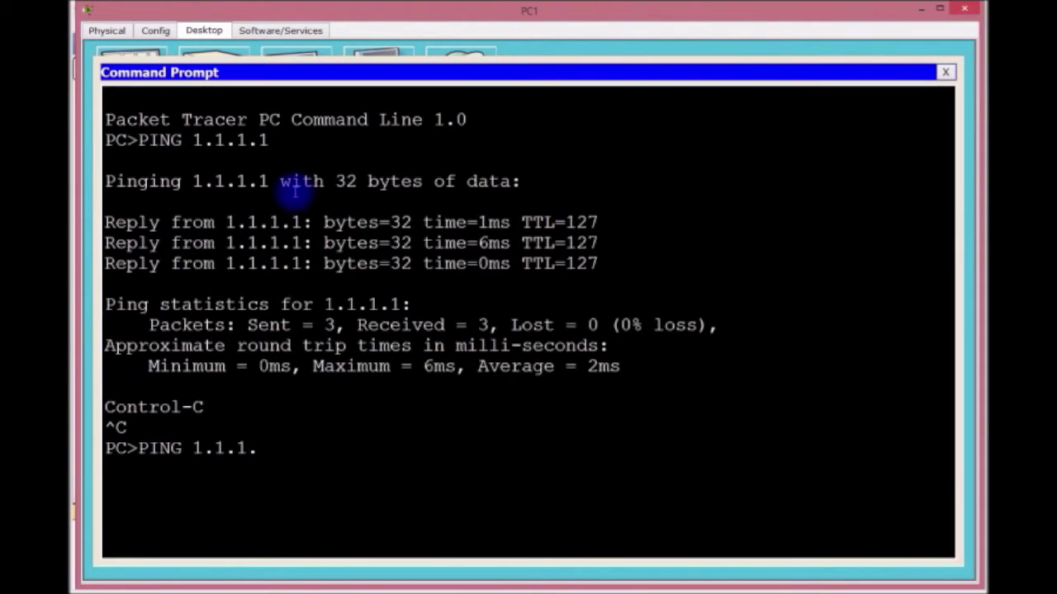
pyautogui.write('2')
pyautogui.press('Return')
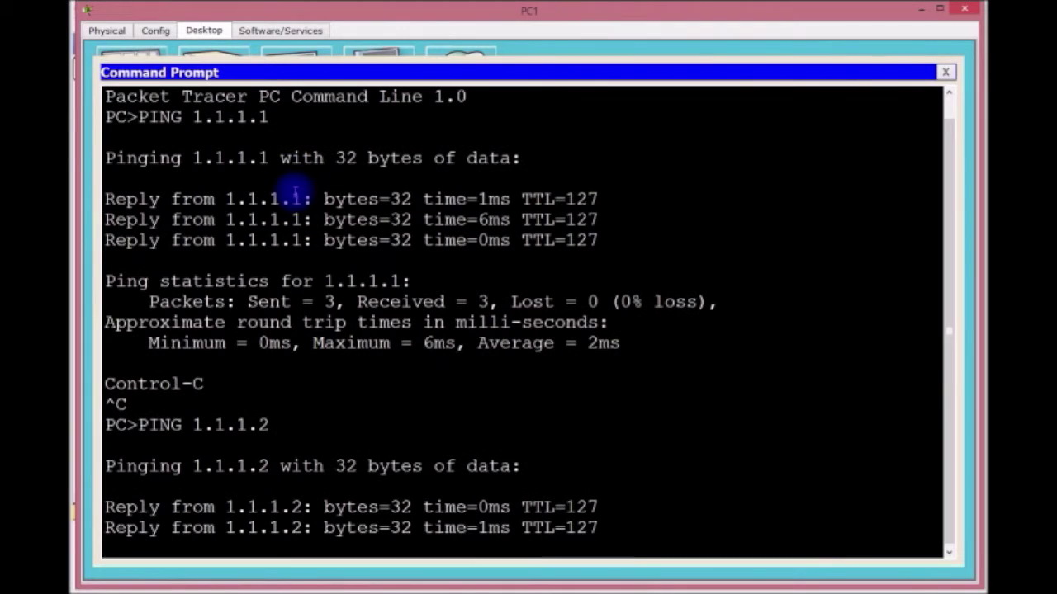
pyautogui.press('Return')
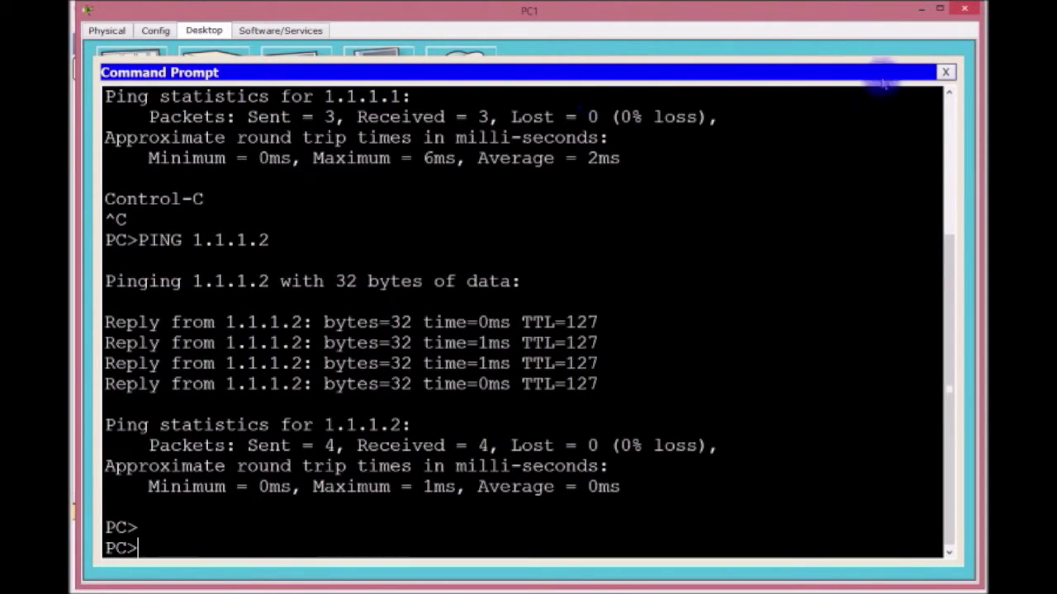
pyautogui.click(945, 73)
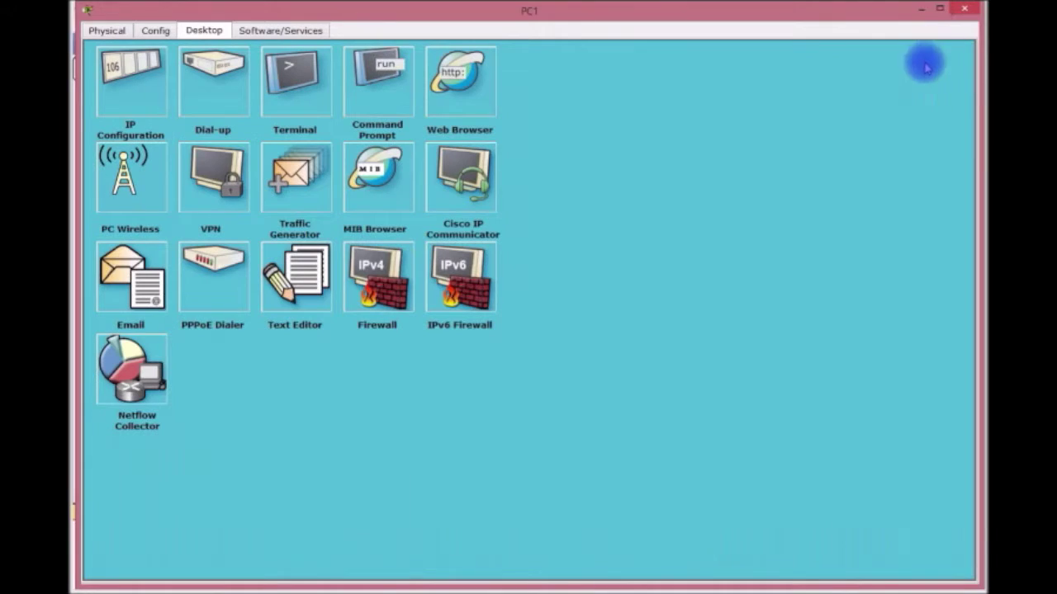
pyautogui.click(921, 8)
# Enlarge PC2's desktop, open its Command Prompt and ping 1.1.1.1.
pyautogui.click(855, 393)
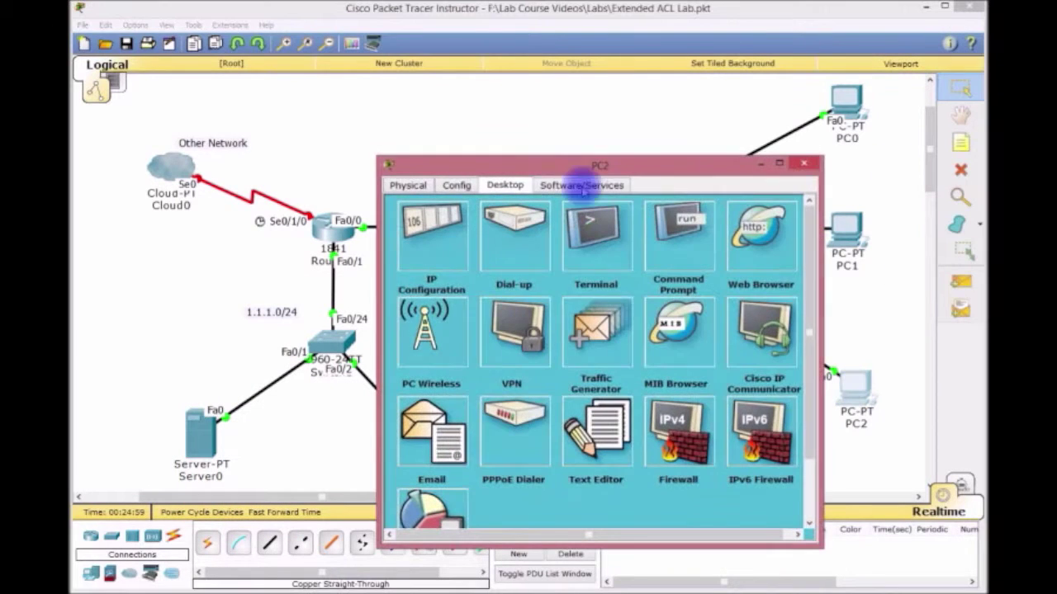
pyautogui.moveTo(551, 162); pyautogui.dragTo(244, 15)
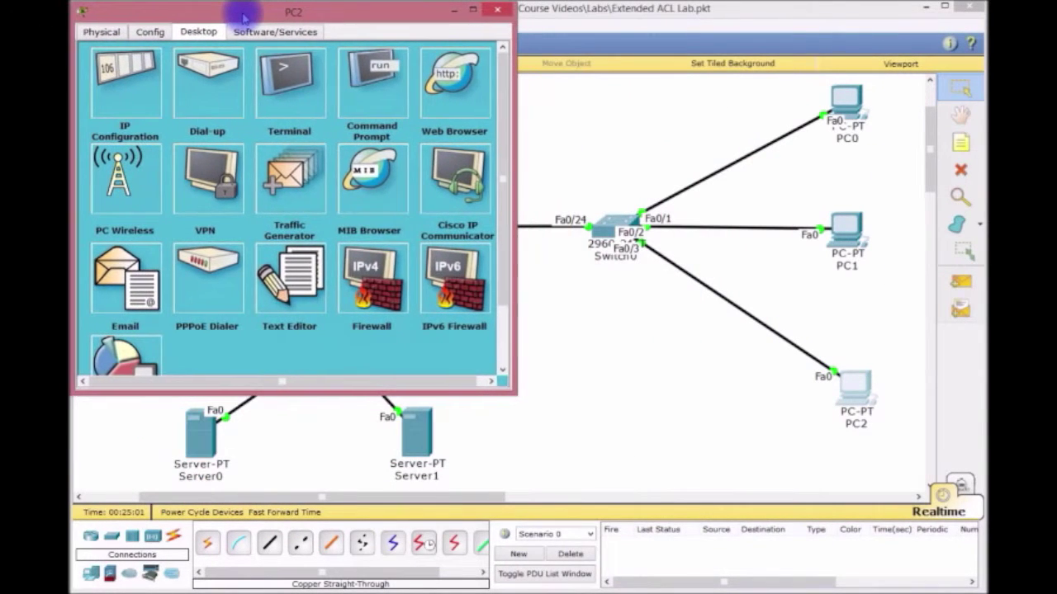
pyautogui.moveTo(506, 395); pyautogui.dragTo(981, 585)
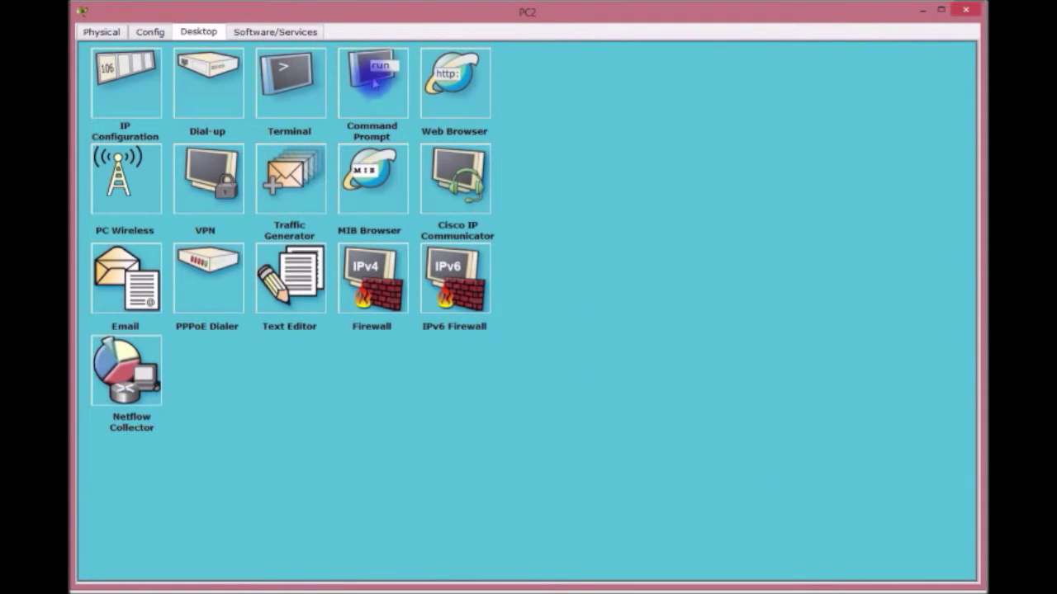
pyautogui.click(370, 74)
pyautogui.write('PING 1.1.1.')
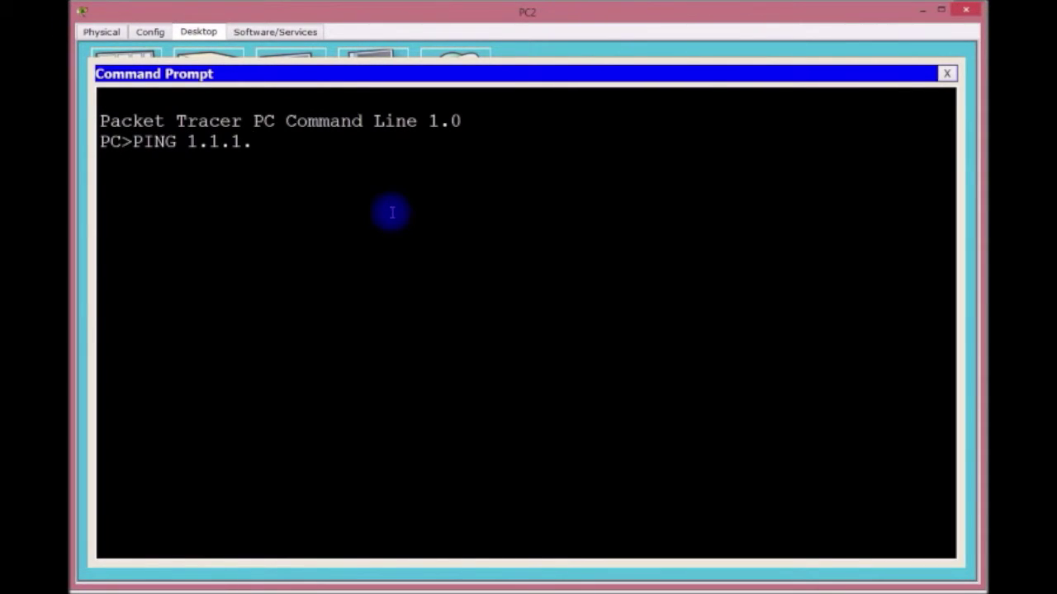
pyautogui.write('1')
pyautogui.press('Return')
# Stop the running ping on PC2, ping 1.1.1.2, and put PC2's Command Prompt and window away.
pyautogui.hotkey('ctrl', 'c')
pyautogui.press('Up')
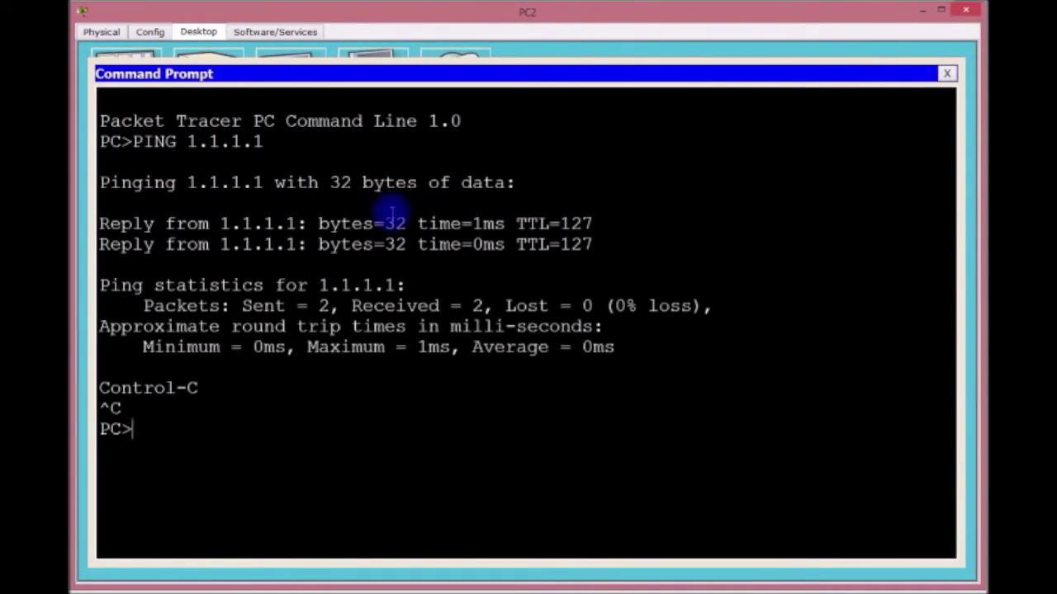
pyautogui.write('2')
pyautogui.press('Return')
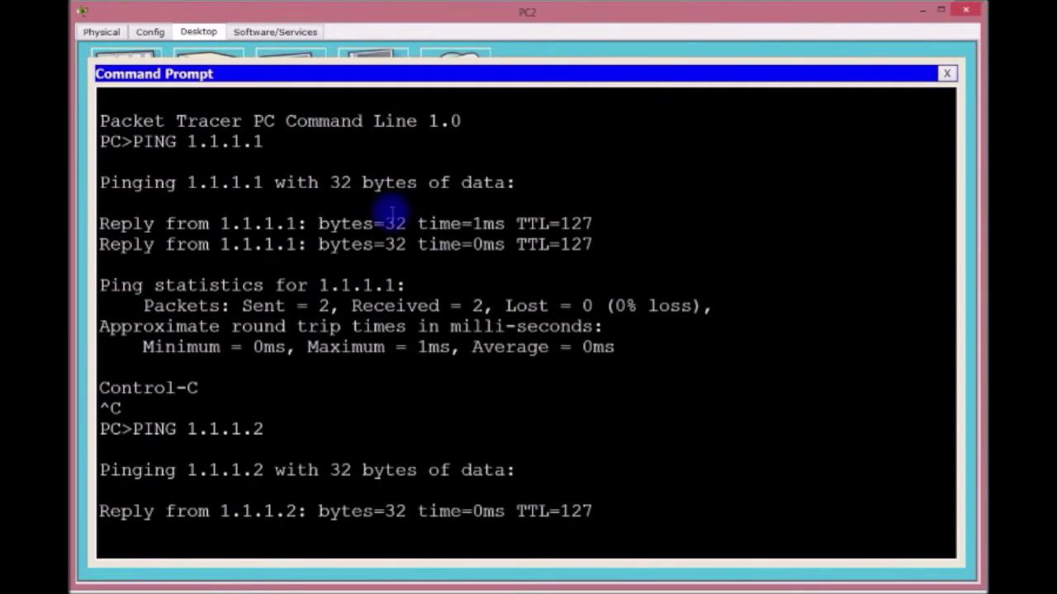
pyautogui.click(947, 74)
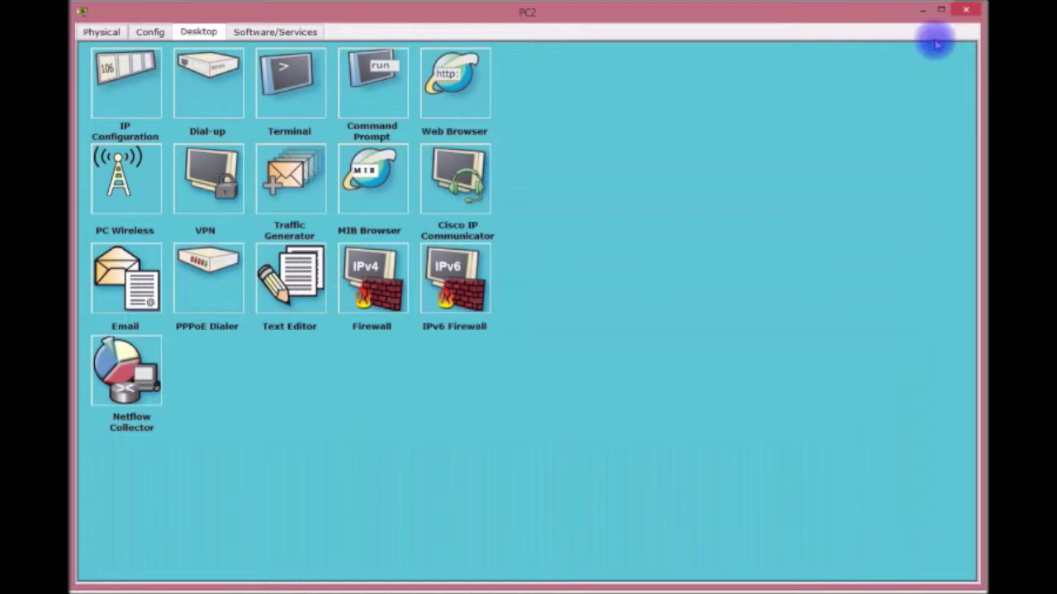
pyautogui.click(922, 9)
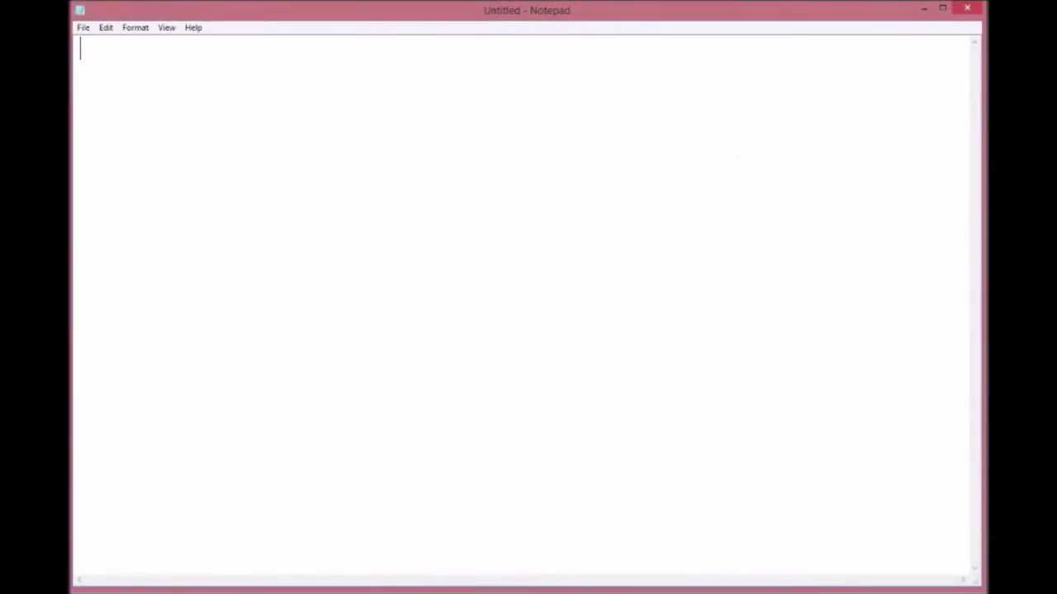
# Begin the first entry of the blank text document with ACCESS-LIST 100 PERMIT TCP.
pyautogui.click(105, 63)
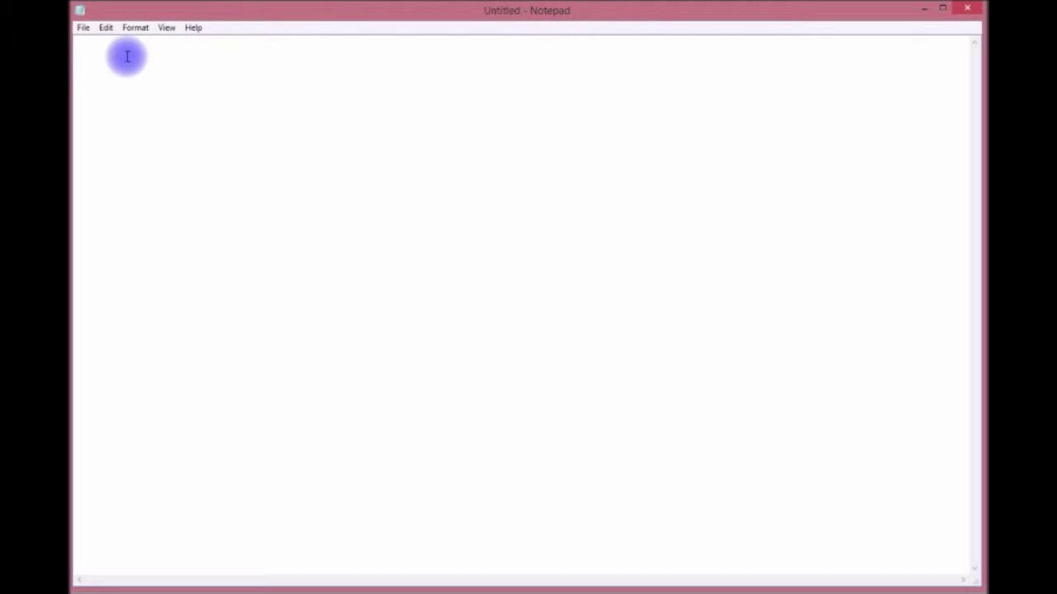
pyautogui.write('ACCESS')
pyautogui.click(123, 52)
pyautogui.write('-LIST ')
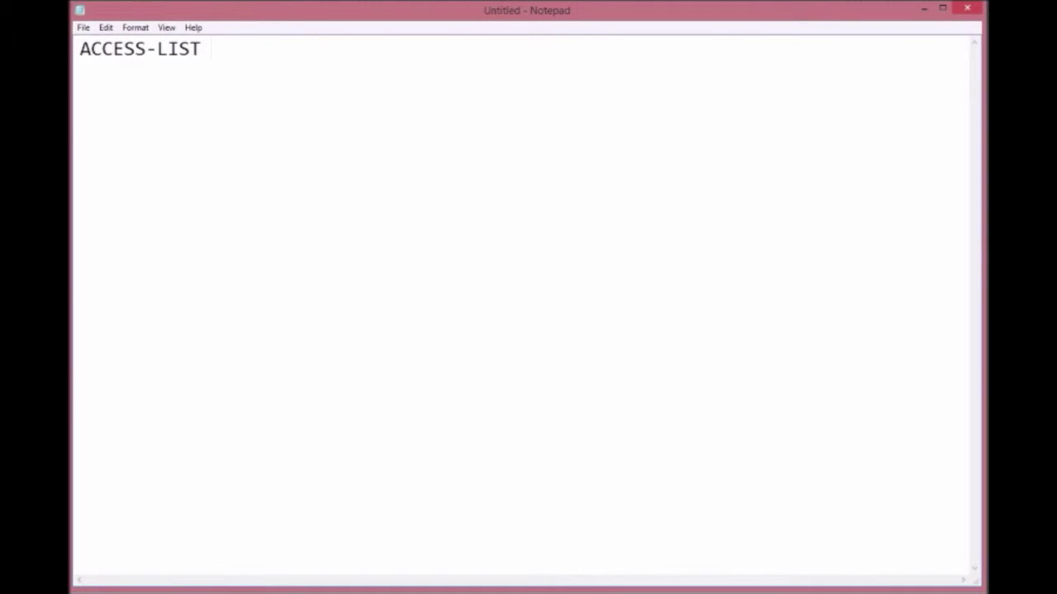
pyautogui.write('100')
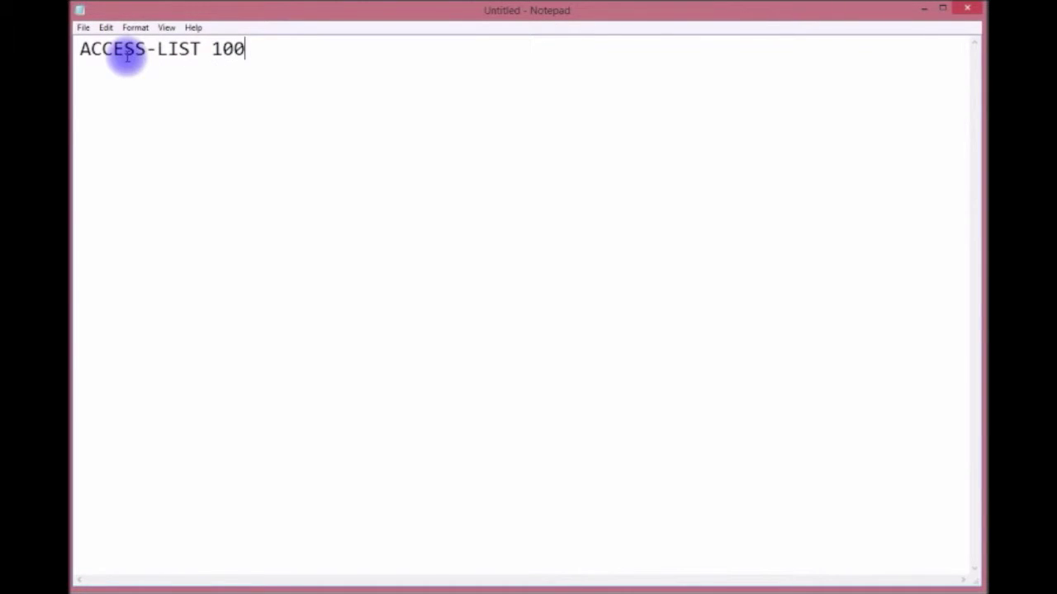
pyautogui.write(' PERMIT ')
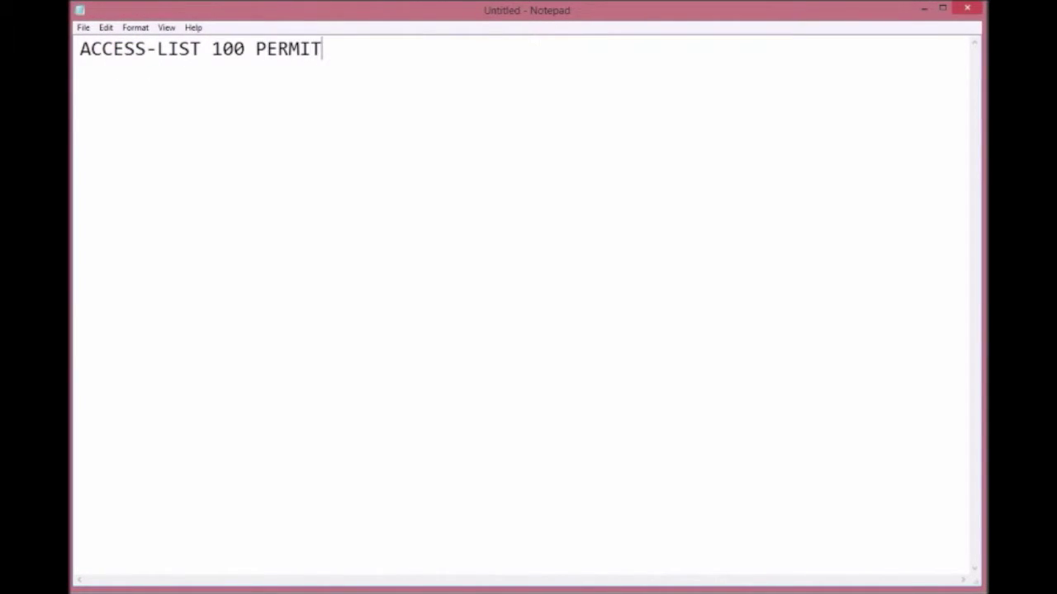
pyautogui.write('HOST')
pyautogui.press('BackSpace')
pyautogui.press('BackSpace')
pyautogui.press('BackSpace')
pyautogui.press('BackSpace')
pyautogui.write('TCP')
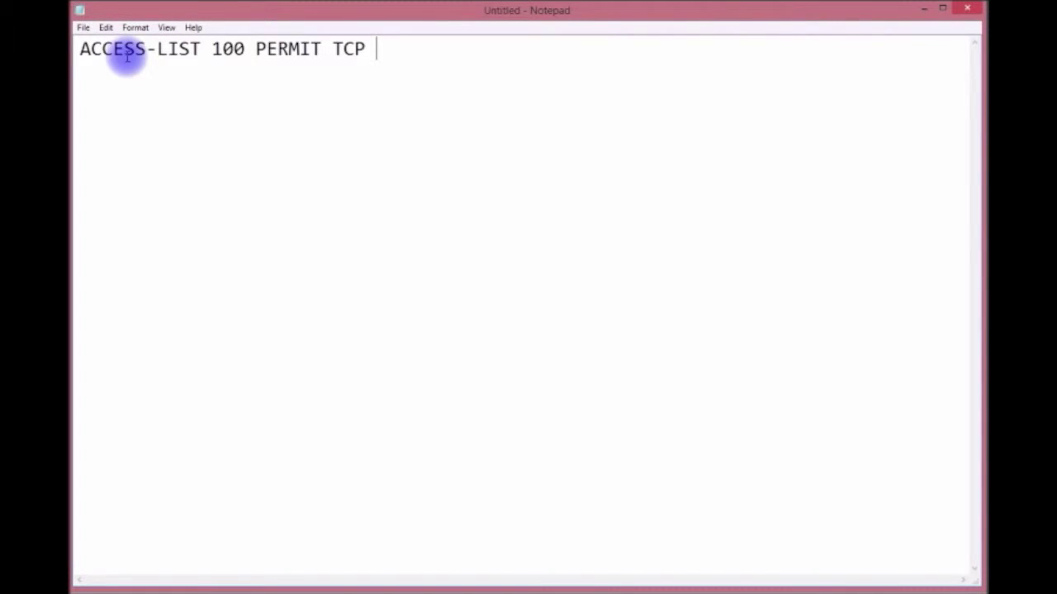
# Complete the permit entry with source HOST 192.168.100.1, destination HOST 1.1.1.1 and port condition EQ 80.
pyautogui.write('HOST ')
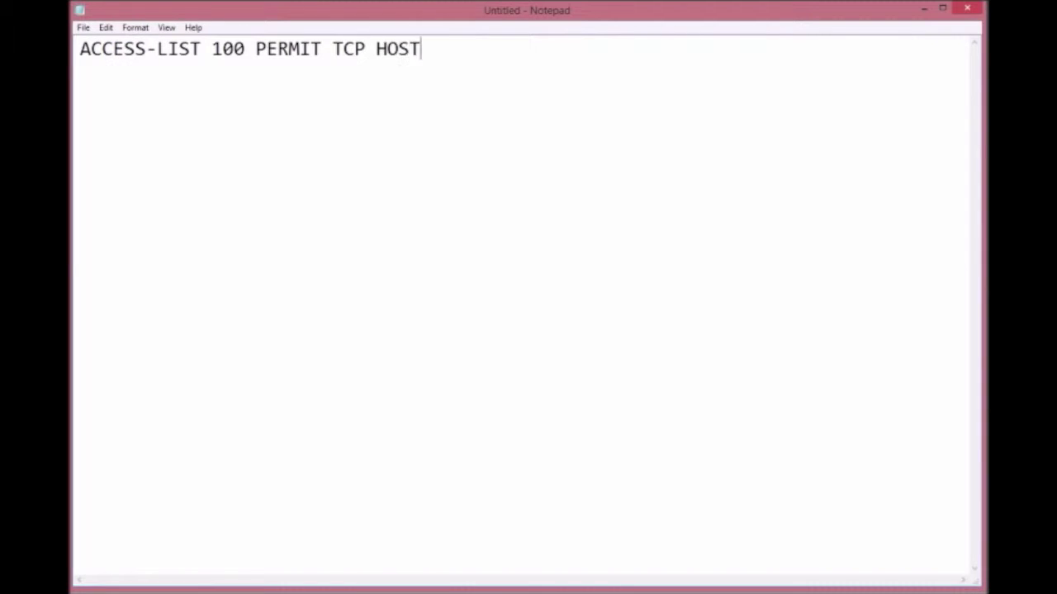
pyautogui.write('192.168.')
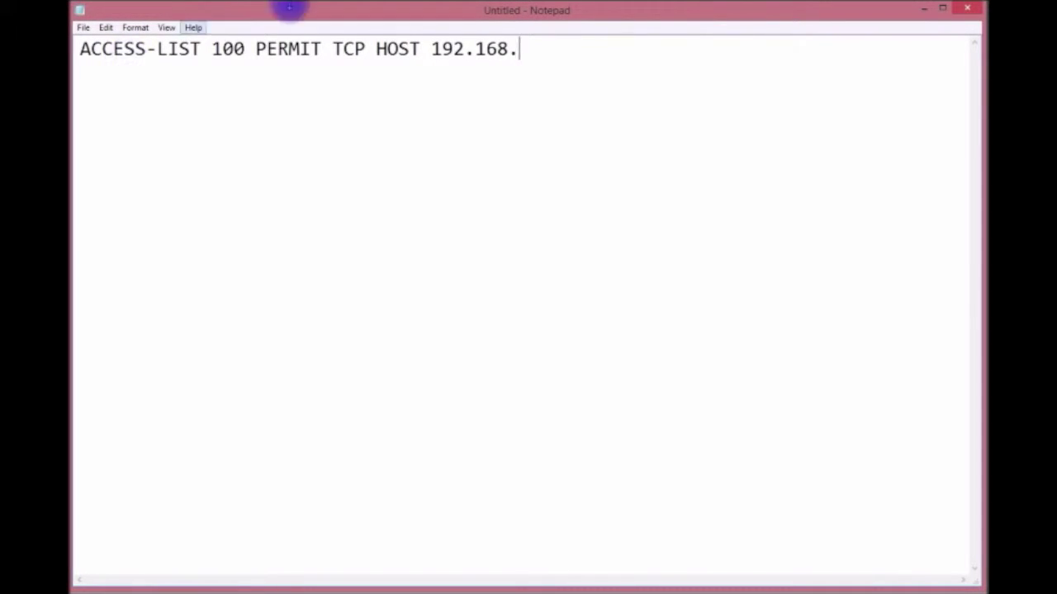
pyautogui.moveTo(578, 16); pyautogui.dragTo(601, 12)
pyautogui.write('100.')
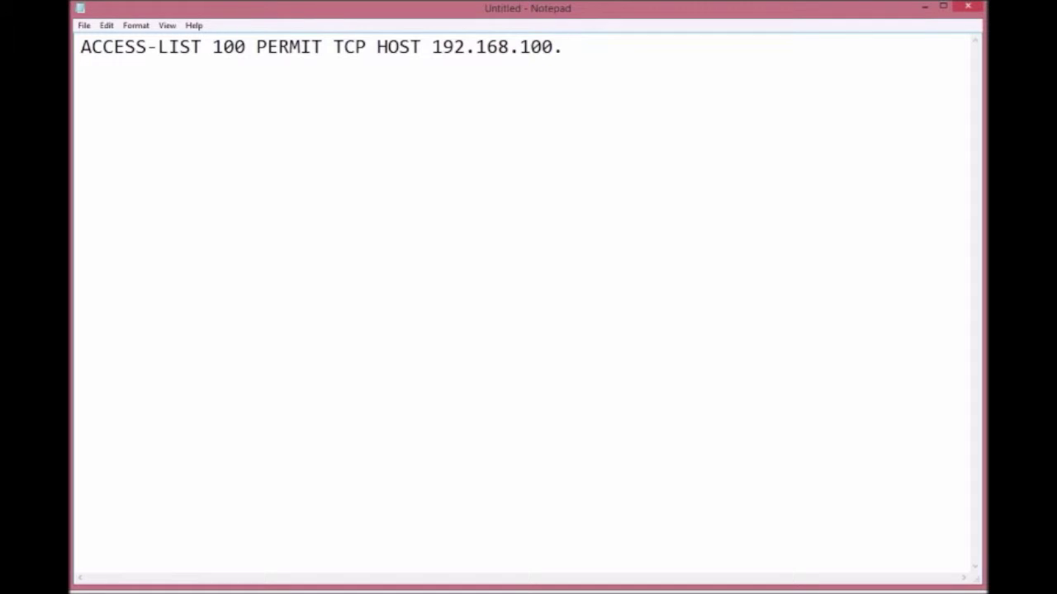
pyautogui.write('1 HOST 1')
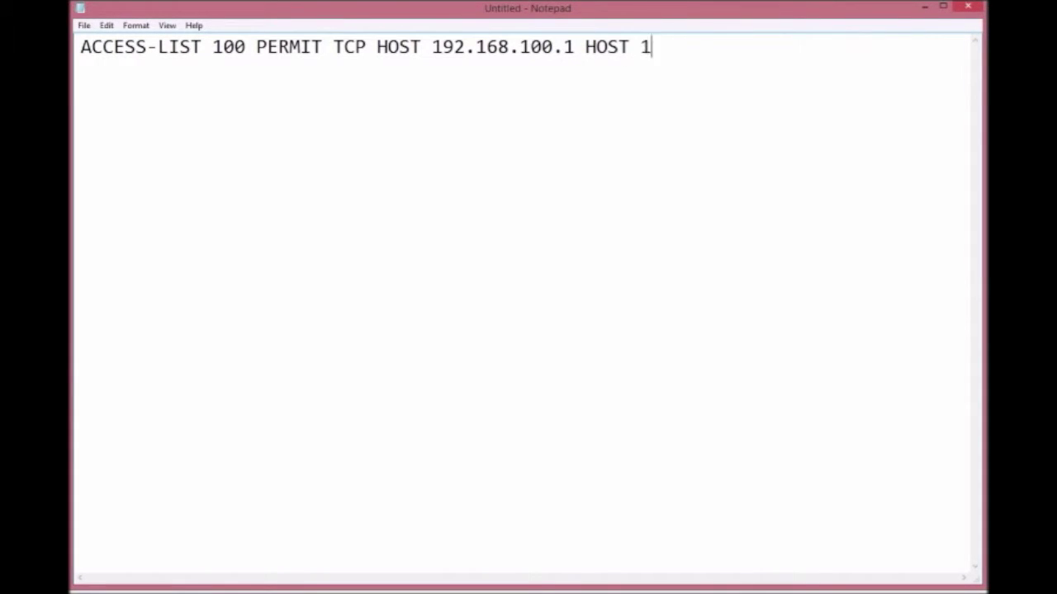
pyautogui.write('.1.1.1 EQ ')
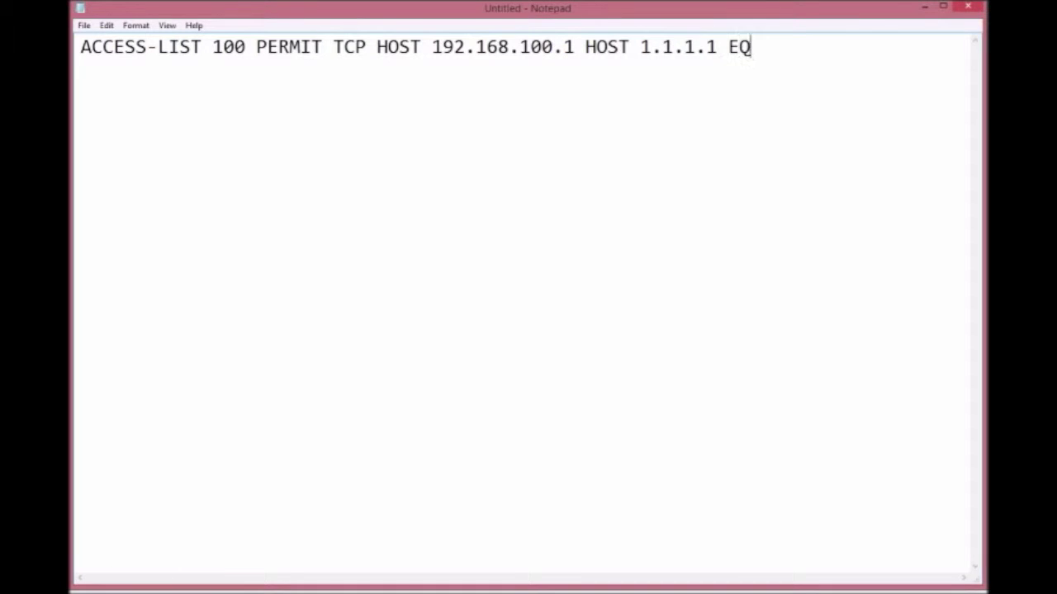
pyautogui.write('80')
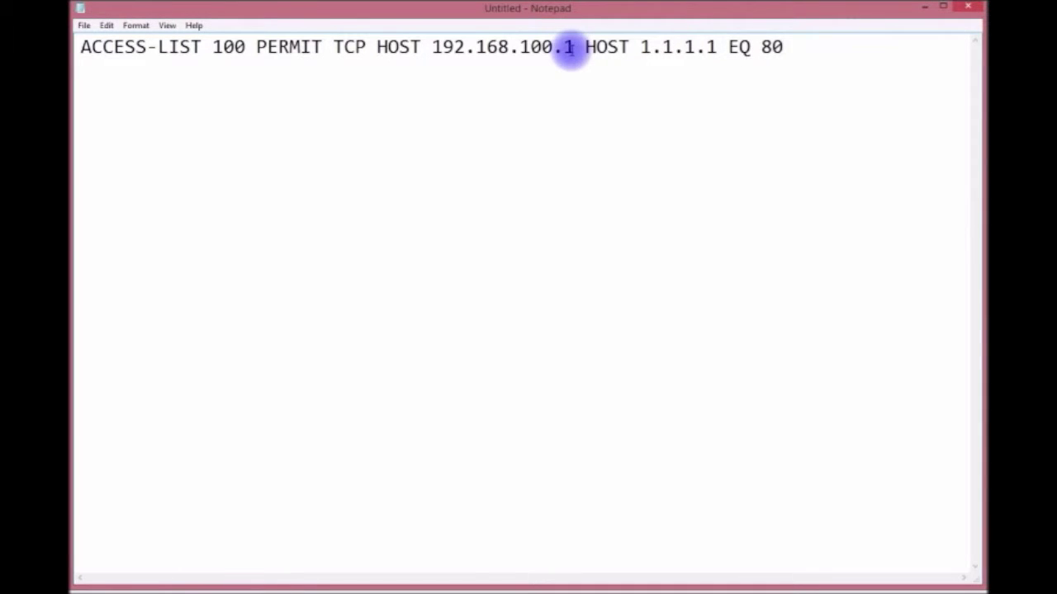
# Add a second line reading ACCESS-LIST 100 DENY TCP ANY HOST 1.1.1.1 EQ 80.
pyautogui.press('Return')
pyautogui.write('ACCESS-LIST 100 DENY')
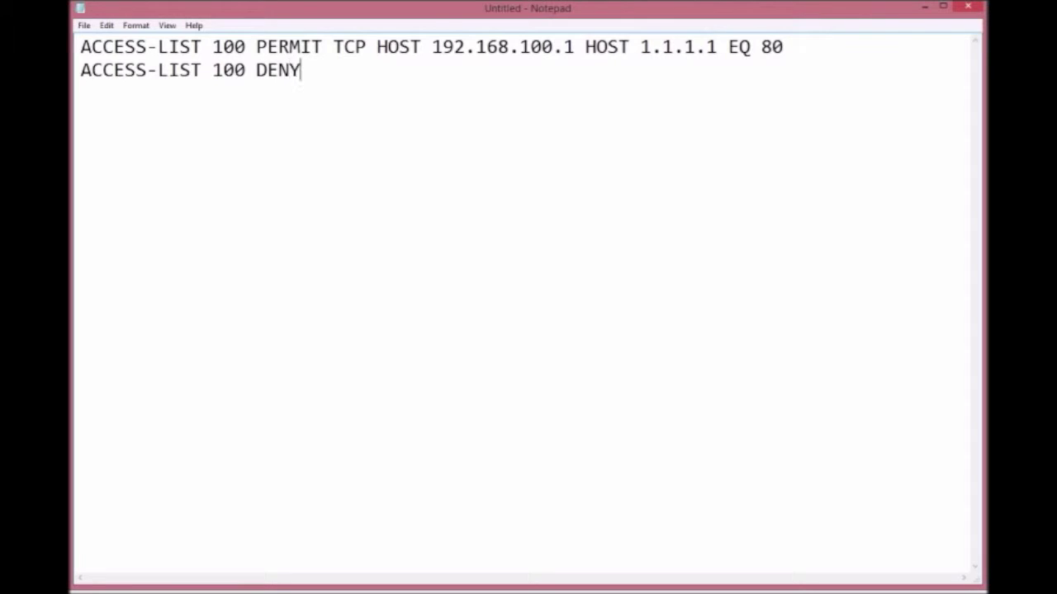
pyautogui.write(' TCP')
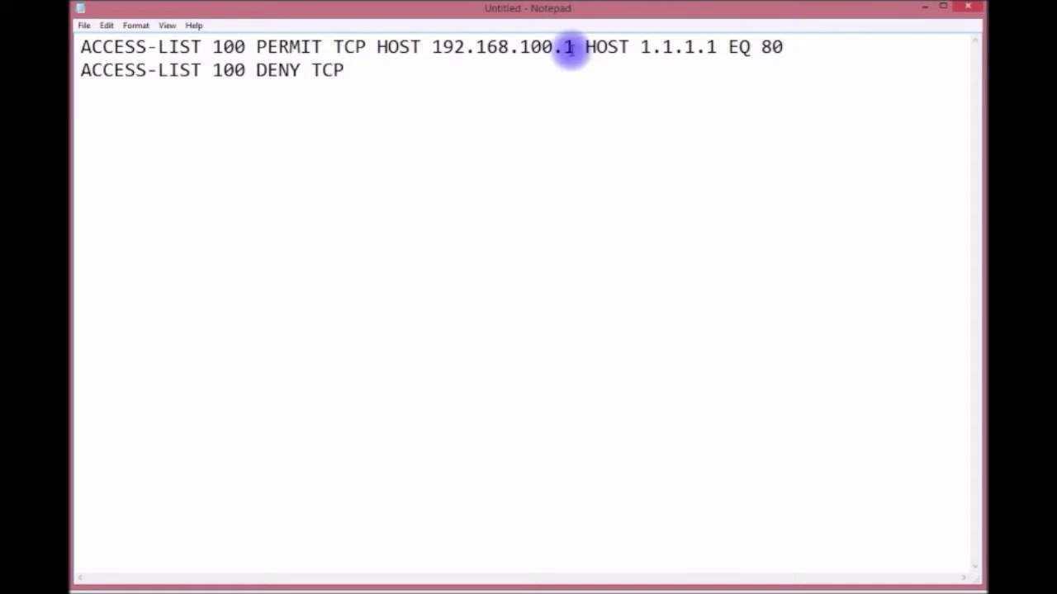
pyautogui.write(' ANY')
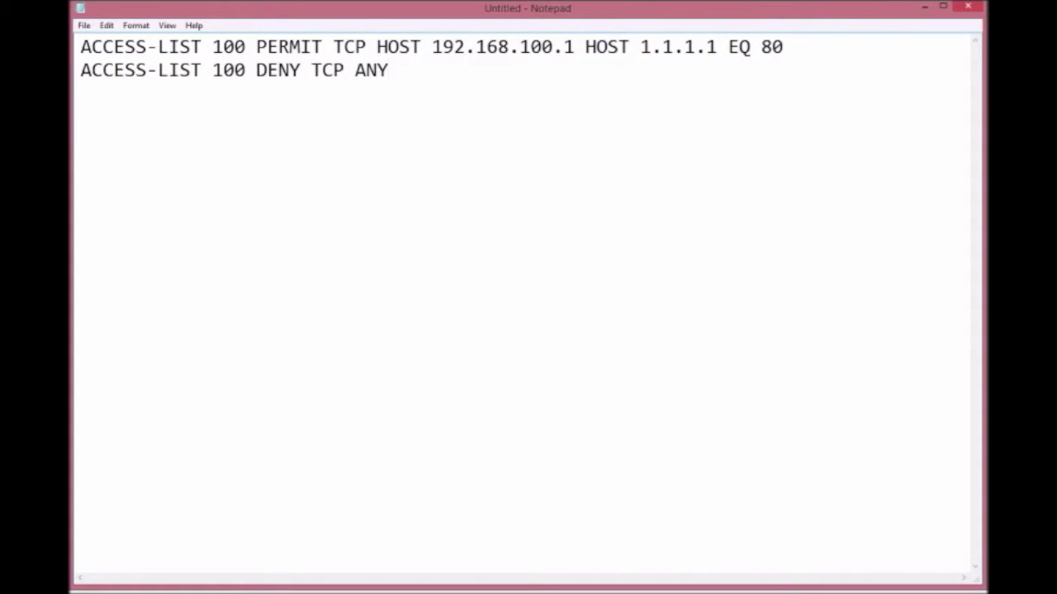
pyautogui.click(569, 48)
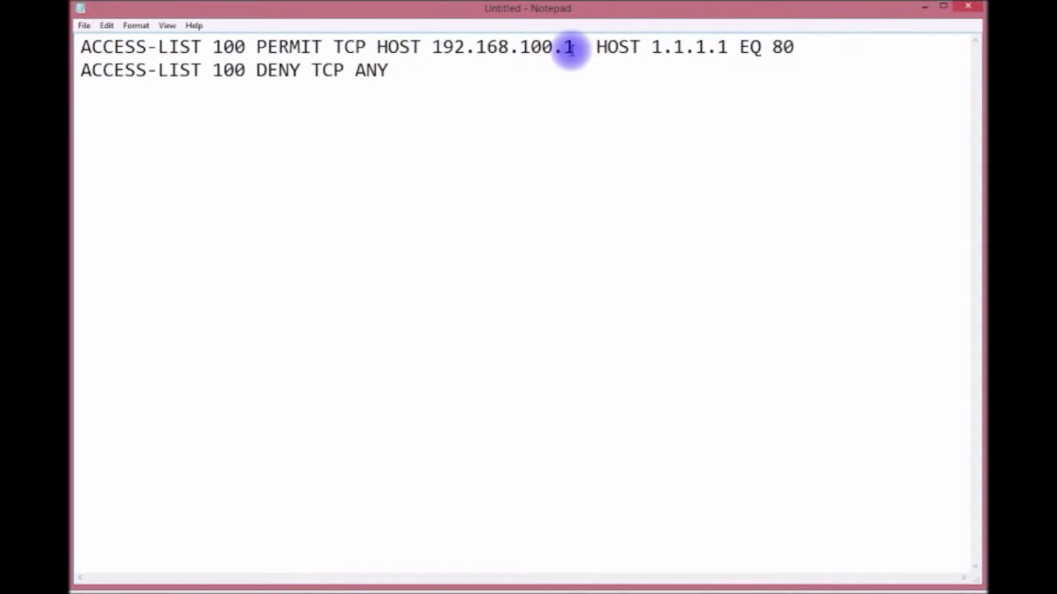
pyautogui.click(479, 69)
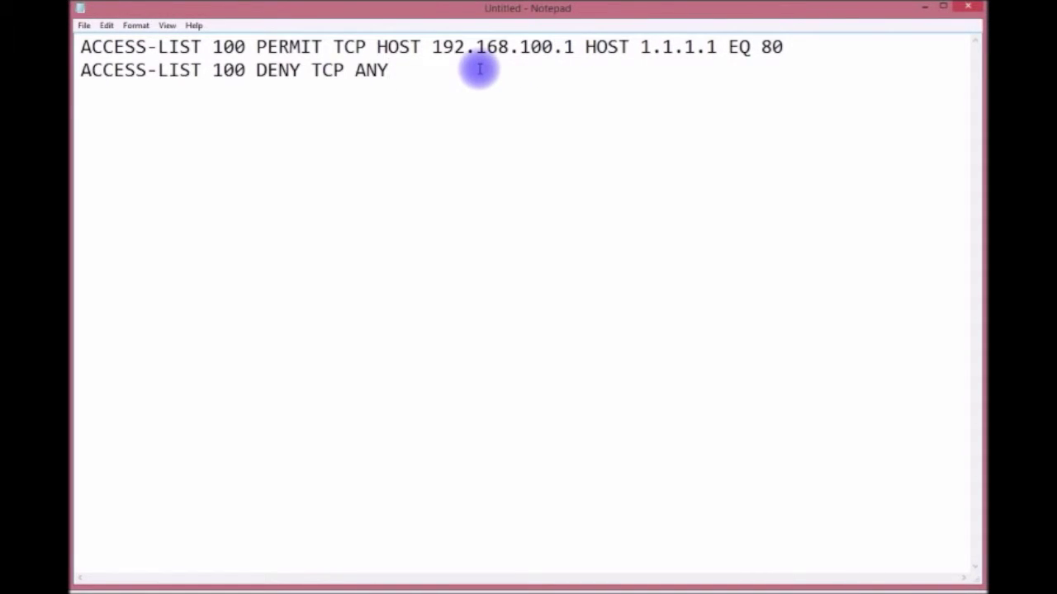
pyautogui.write('HOST')
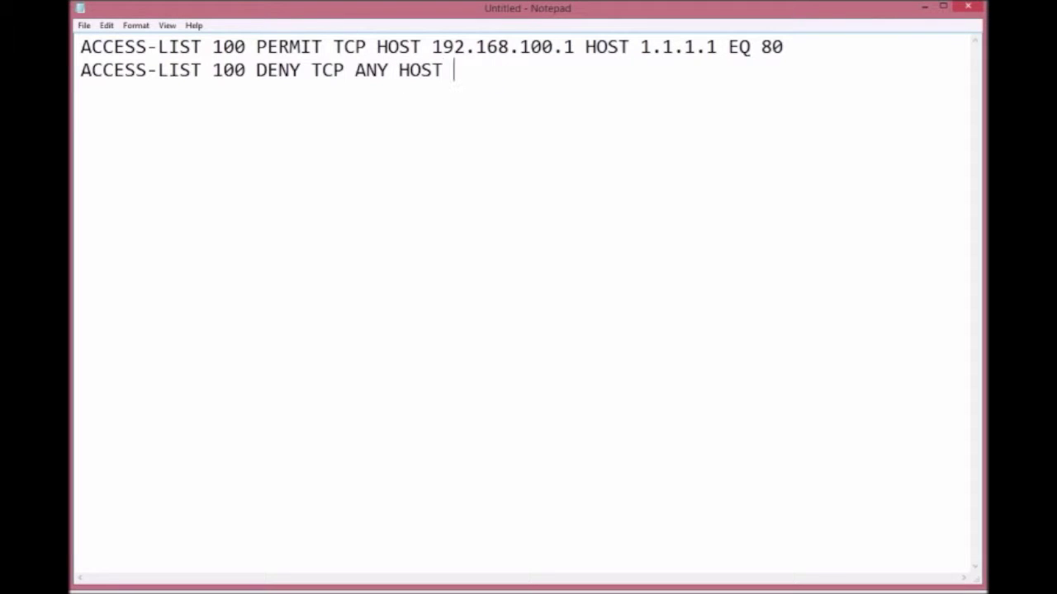
pyautogui.click(479, 69)
pyautogui.write('1.1.1.1 EQ 80')
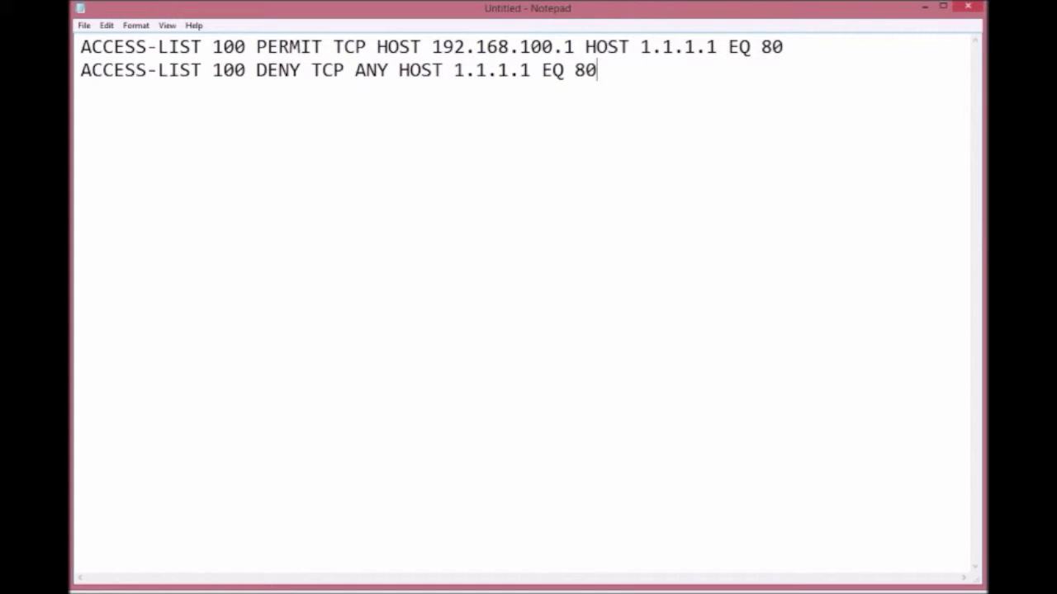
pyautogui.click(479, 70)
pyautogui.press('Return')
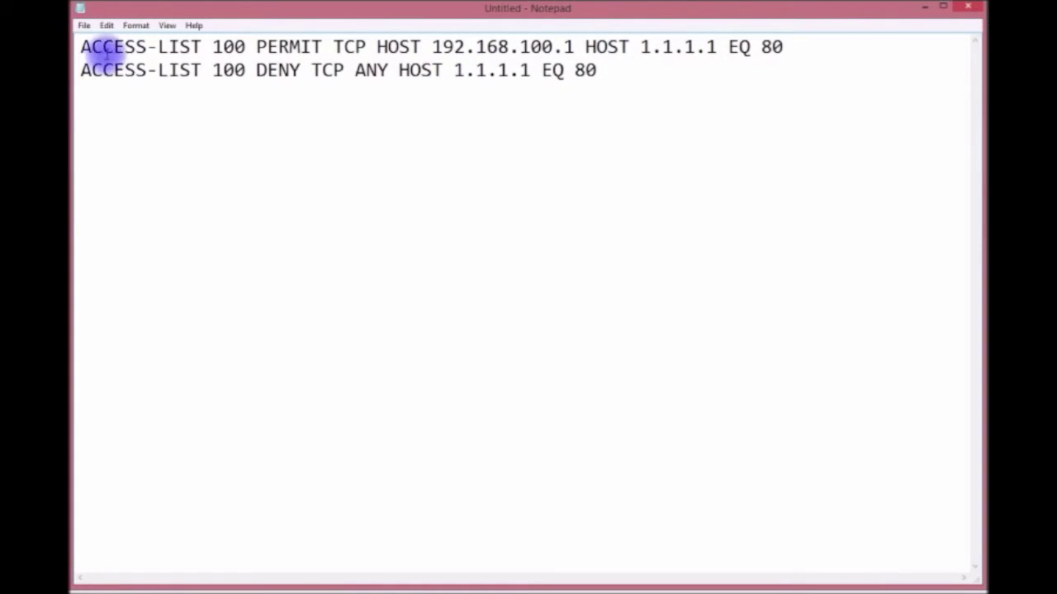
pyautogui.moveTo(80, 47); pyautogui.dragTo(716, 46)
pyautogui.moveTo(784, 47); pyautogui.dragTo(723, 48)
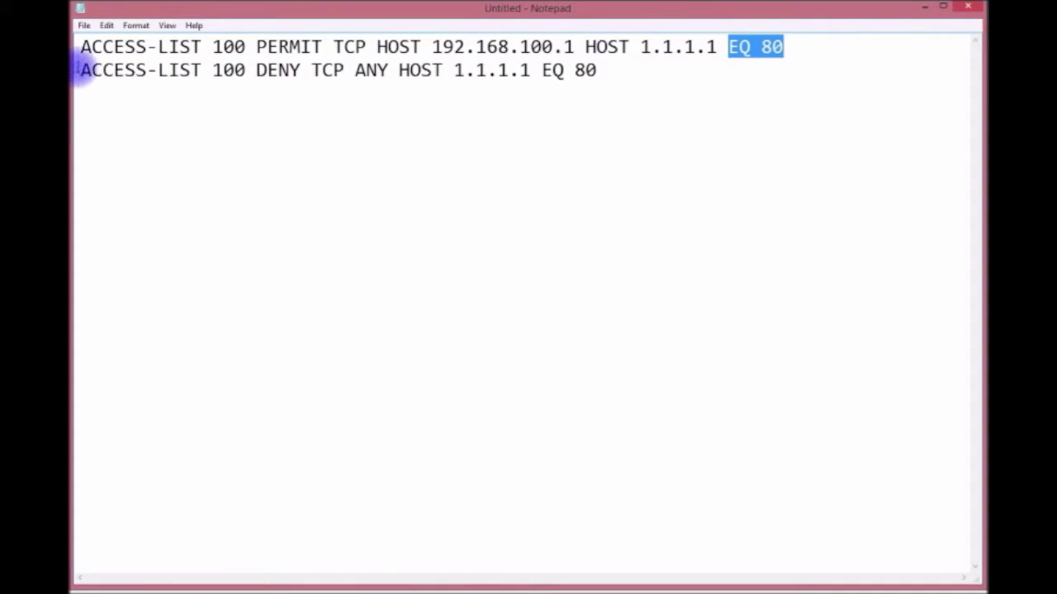
pyautogui.moveTo(83, 70); pyautogui.dragTo(386, 73)
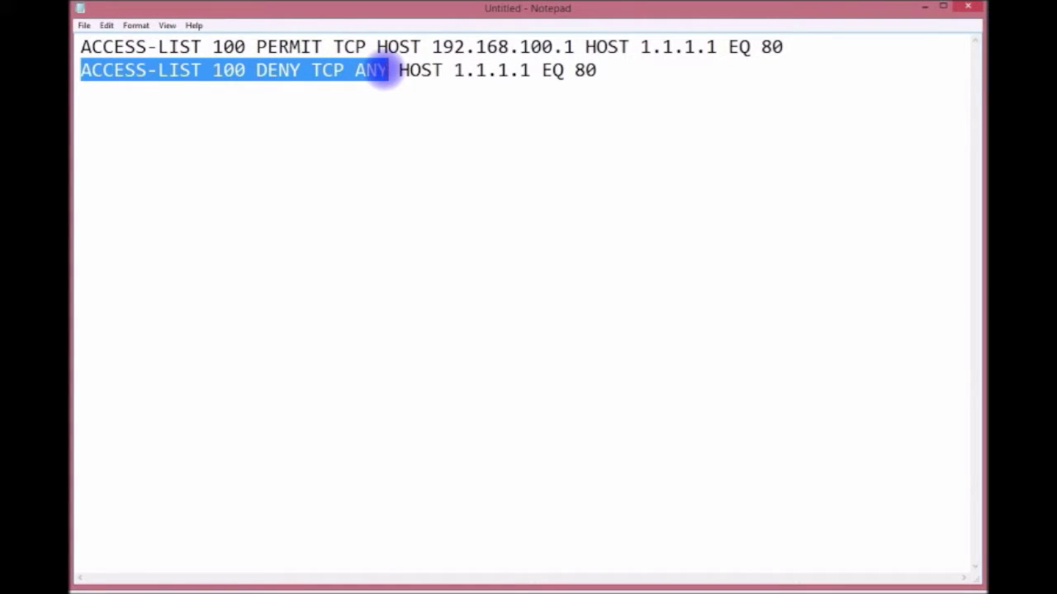
pyautogui.moveTo(388, 71); pyautogui.dragTo(586, 71)
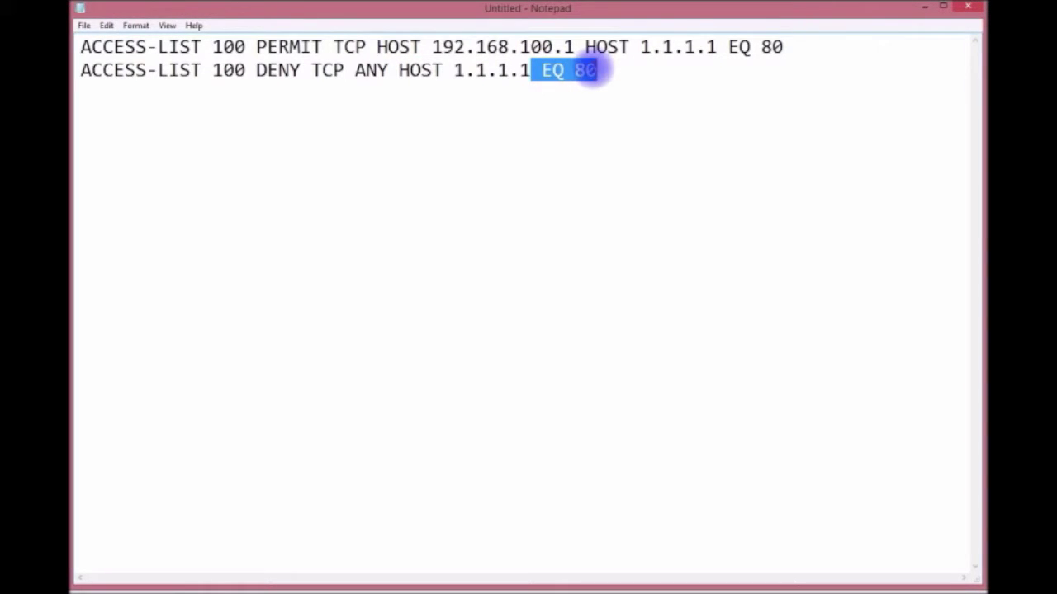
# Add a third line reading ACCESS-LIST 100 PERMIT IP ANY ANY.
pyautogui.click(597, 70)
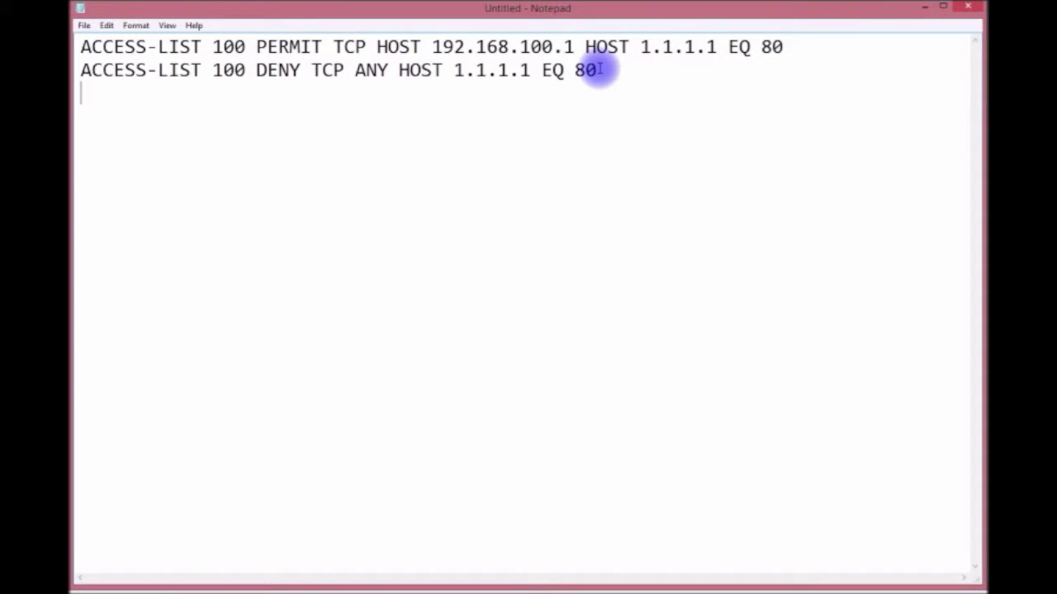
pyautogui.write('ACCESSS')
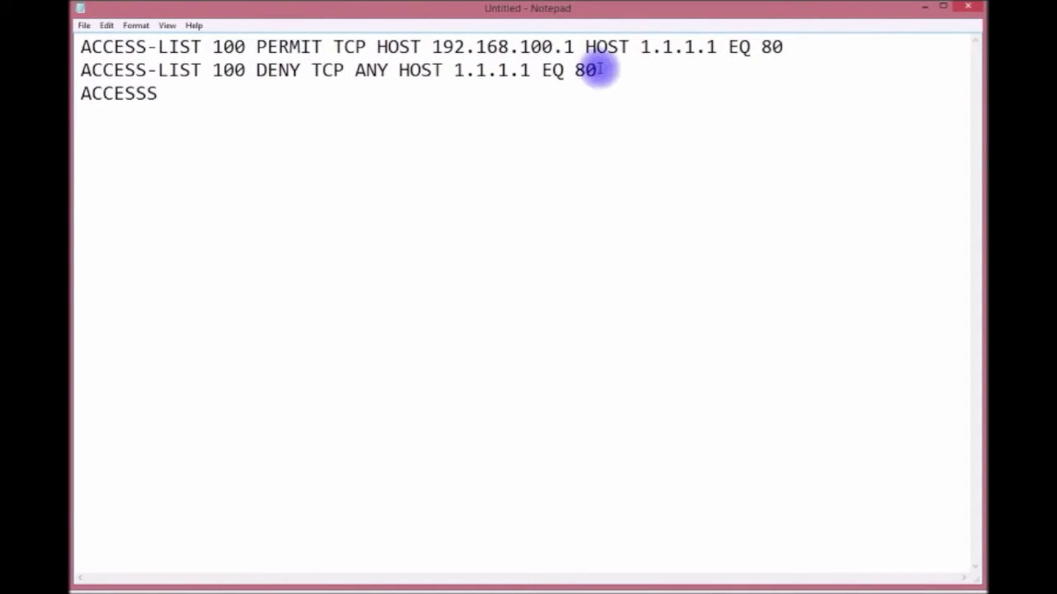
pyautogui.press('BackSpace')
pyautogui.write('@')
pyautogui.press('BackSpace')
pyautogui.write('-LIST 100 PERMIT IP ANY ANY')
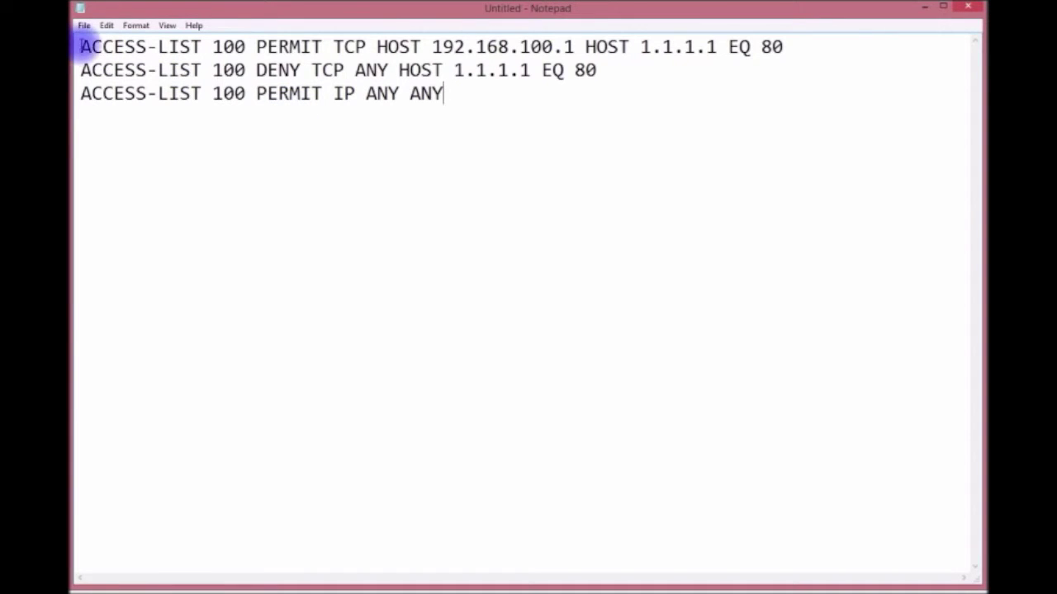
# Copy all three ACCESS-LIST 100 lines and return to the network topology in Cisco Packet Tracer.
pyautogui.moveTo(81, 47); pyautogui.dragTo(307, 71)
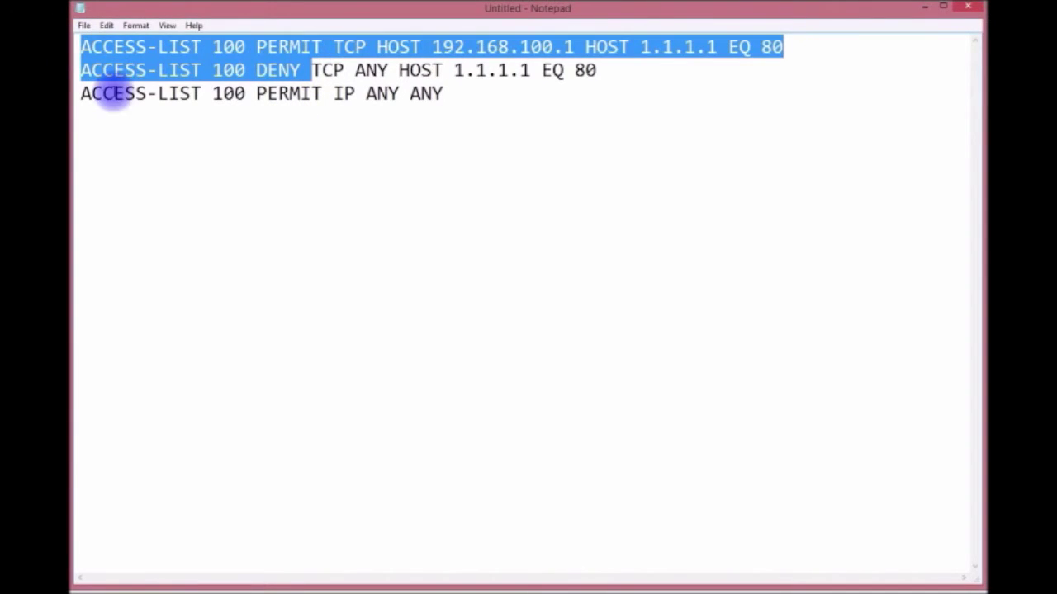
pyautogui.click(444, 146)
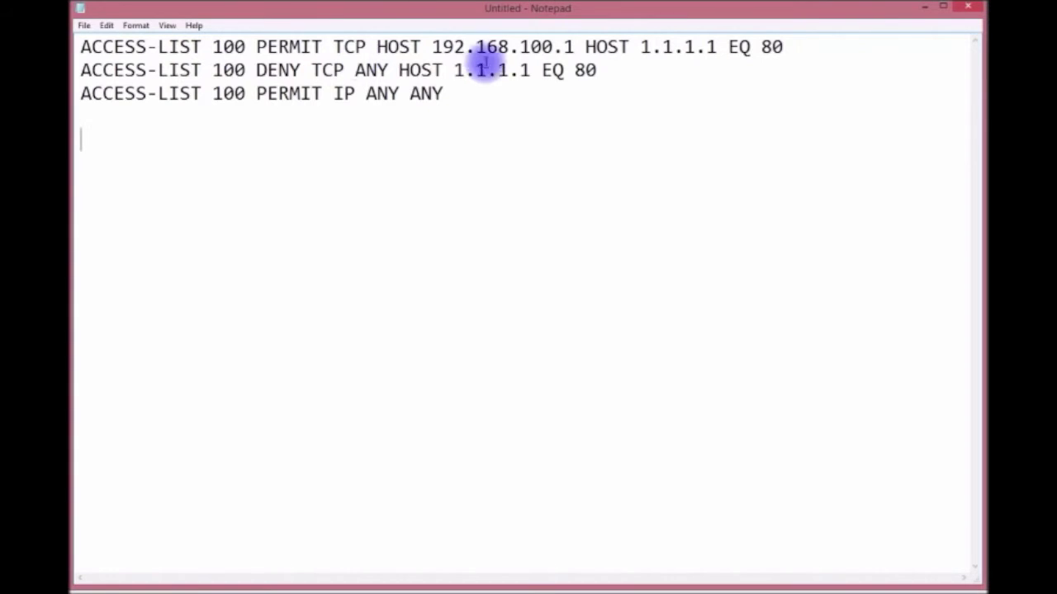
pyautogui.moveTo(82, 47); pyautogui.dragTo(444, 93)
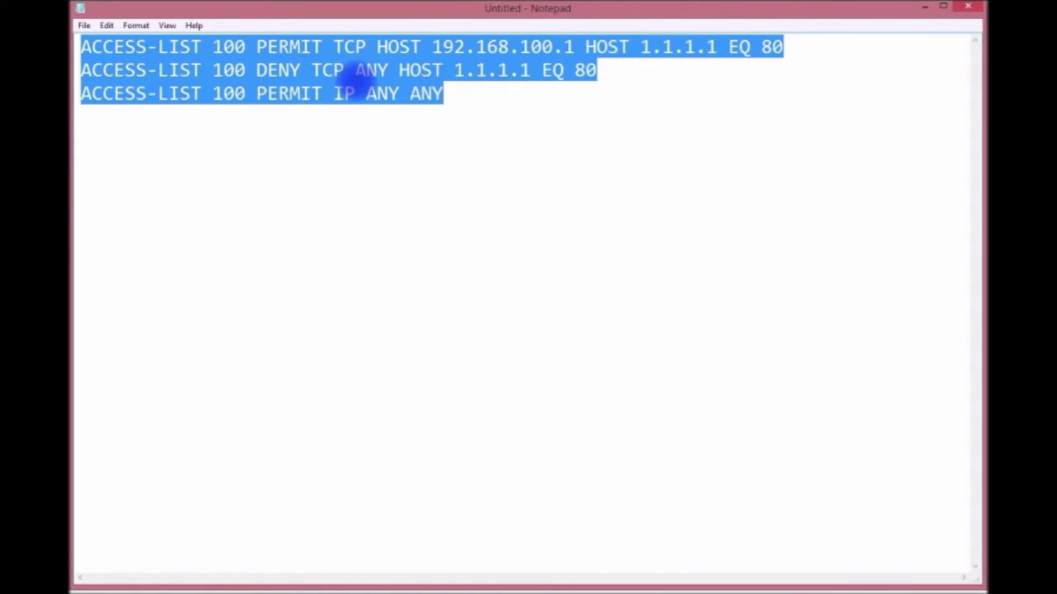
pyautogui.rightClick(360, 70)
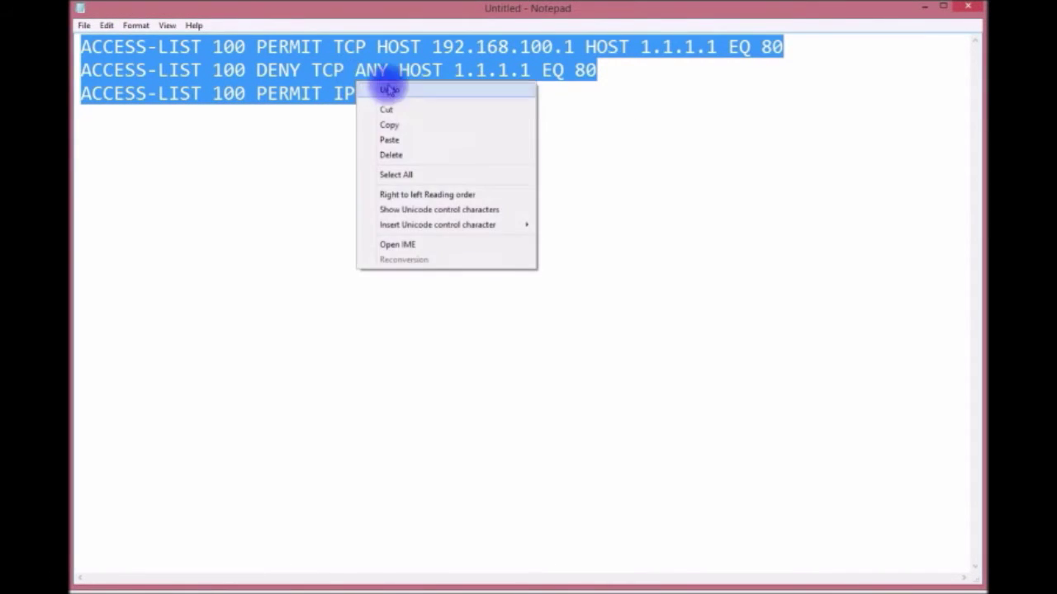
pyautogui.click(413, 125)
pyautogui.click(924, 6)
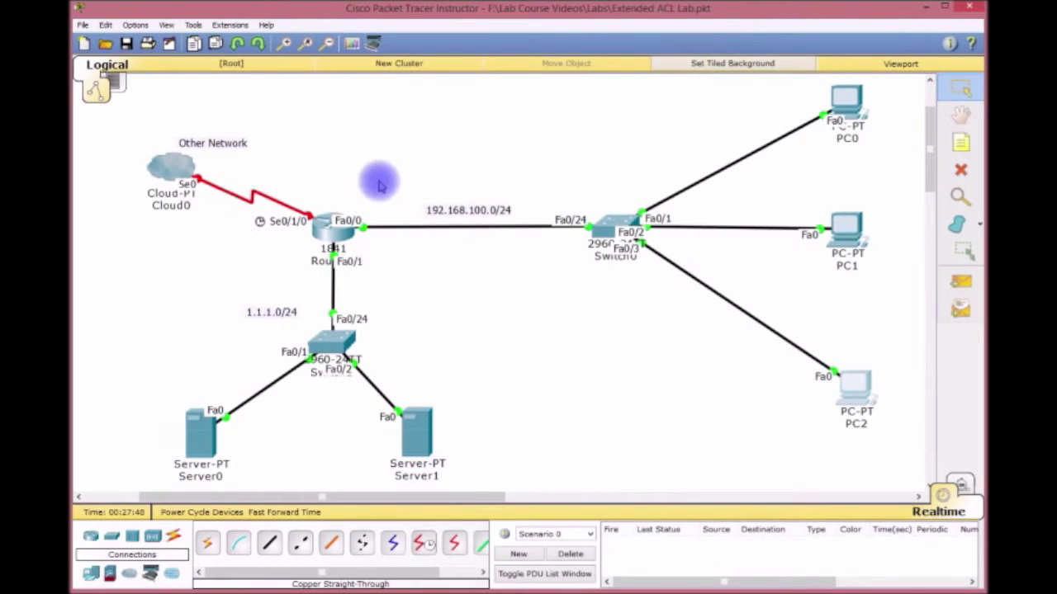
# Open Router0's command line interface in an enlarged window and start the console session.
pyautogui.click(343, 235)
pyautogui.moveTo(401, 168); pyautogui.dragTo(143, 33)
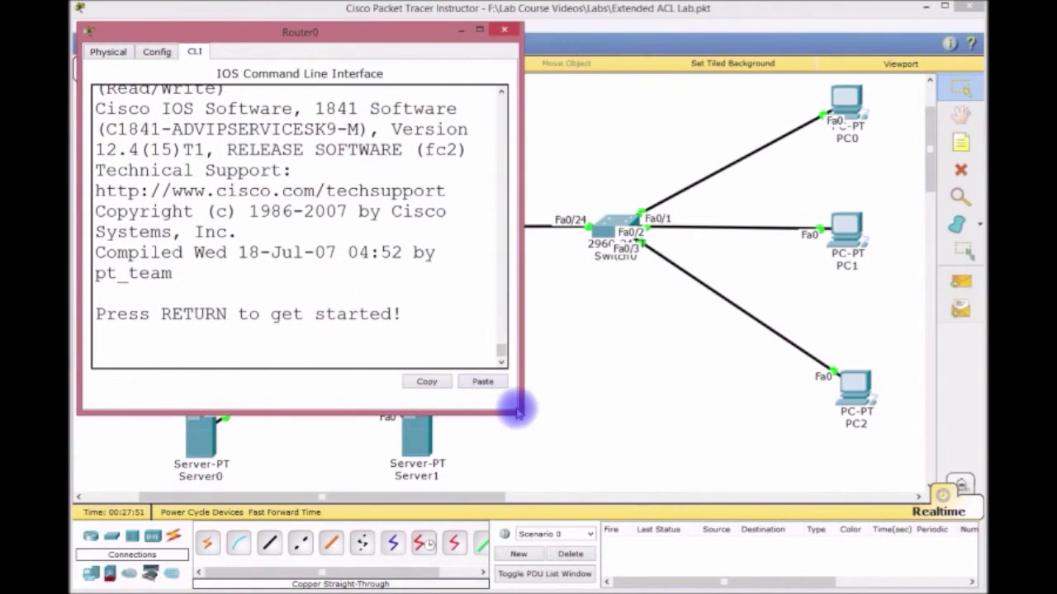
pyautogui.moveTo(518, 409); pyautogui.dragTo(976, 581)
pyautogui.press('Return')
pyautogui.press('Return')
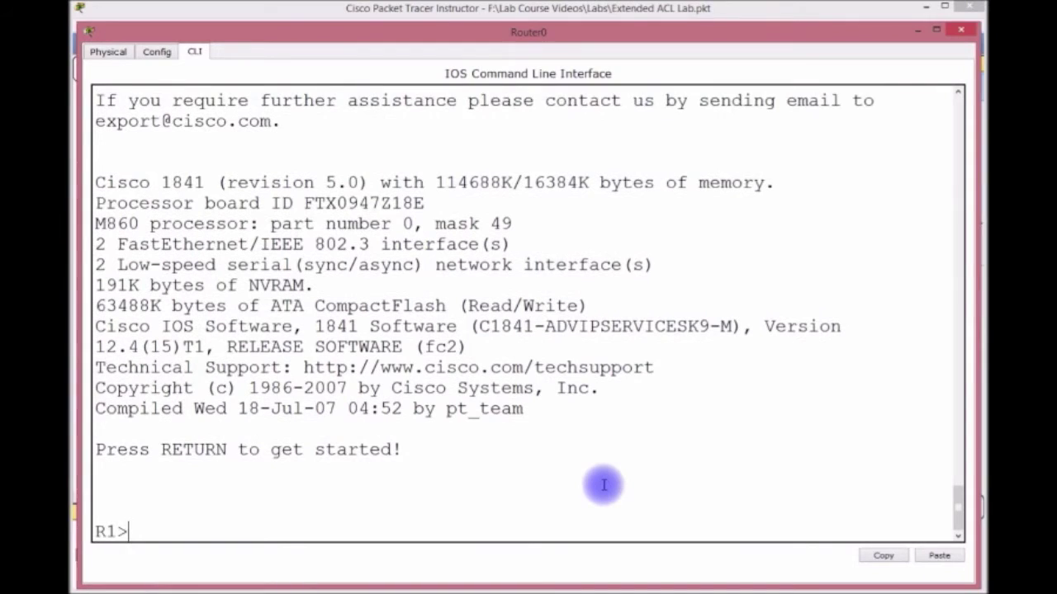
# Enter privileged EXEC mode on R1 with the EN command.
pyautogui.write('EN')
pyautogui.press('Return')
pyautogui.press('Return')
pyautogui.press('Return')
pyautogui.press('Return')
pyautogui.press('Return')
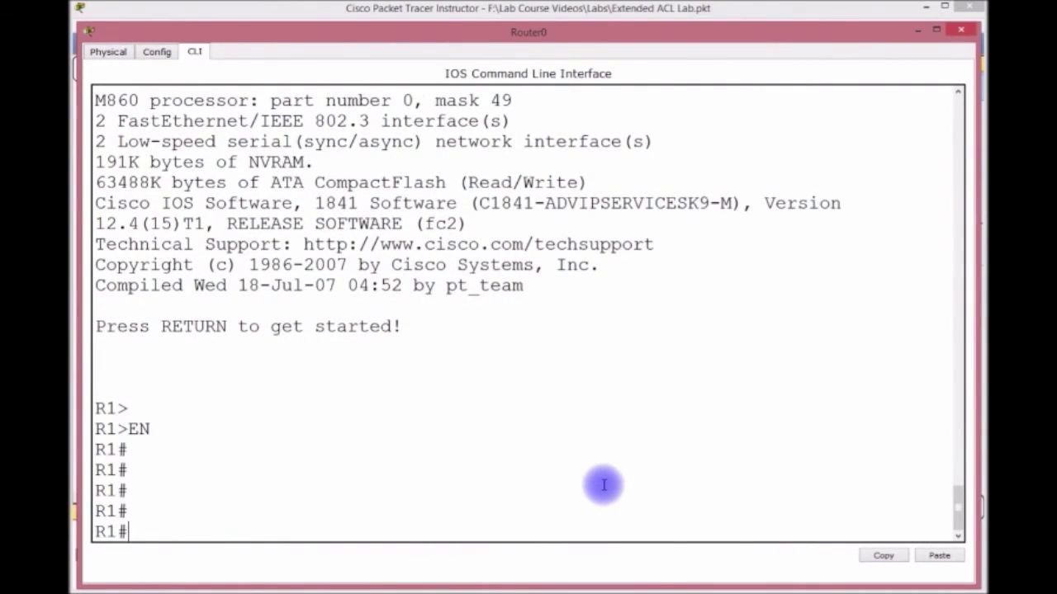
pyautogui.write('CONFIGT')
pyautogui.press('Return')
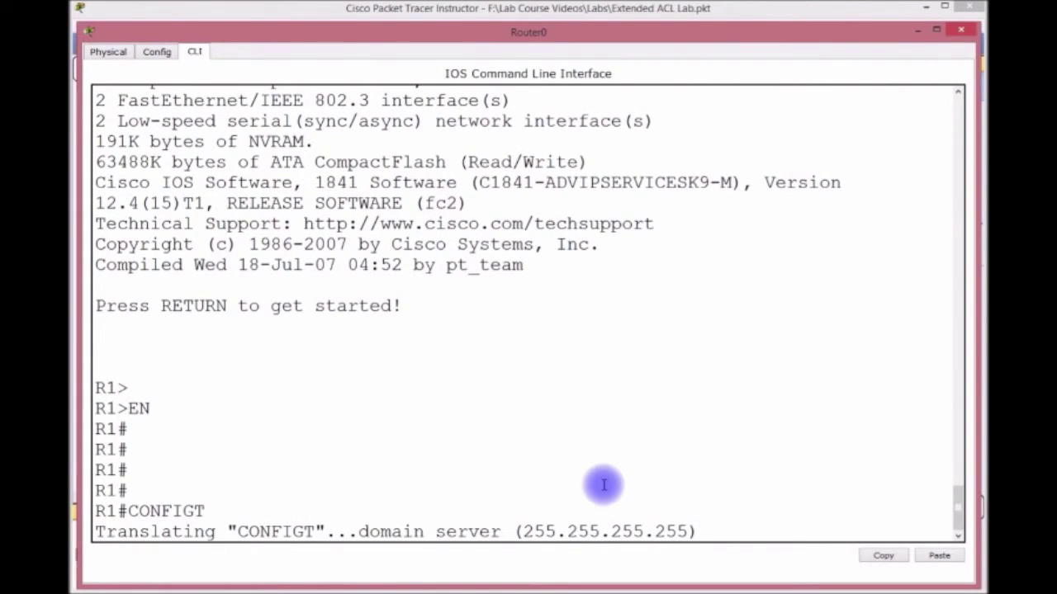
pyautogui.hotkey('ctrl', 'shift', '6')
# Enter global configuration mode with CONF T and paste the three copied ACCESS-LIST 100 lines into R1.
pyautogui.write('CONF T')
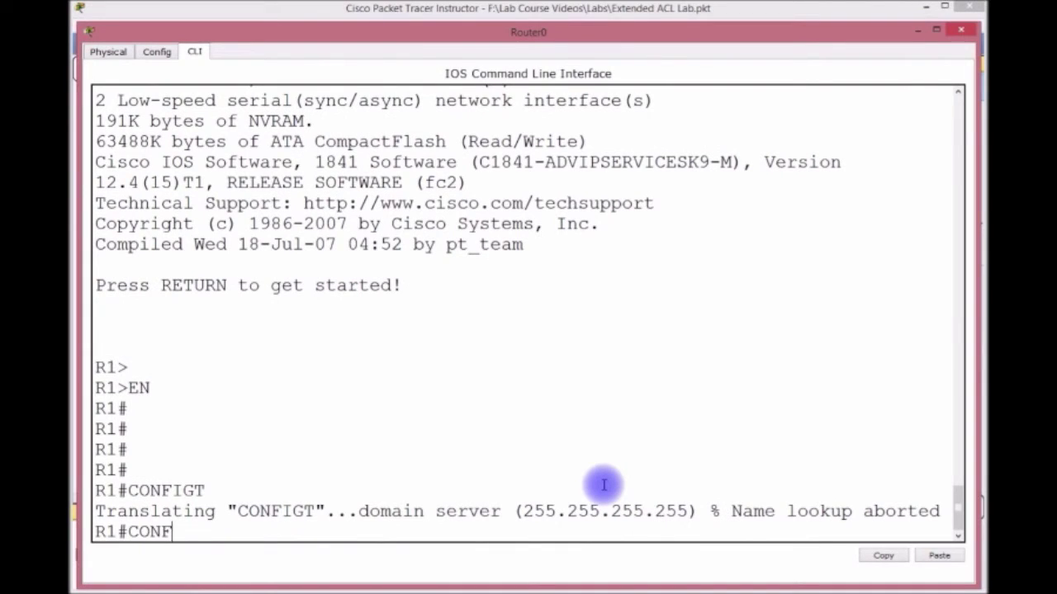
pyautogui.press('Return')
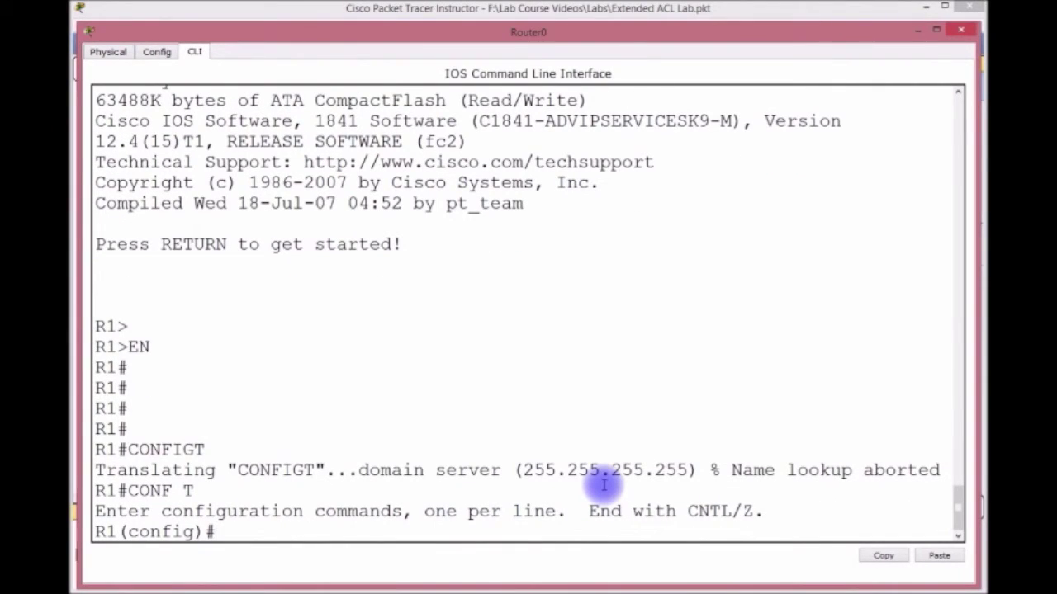
pyautogui.click(940, 555)
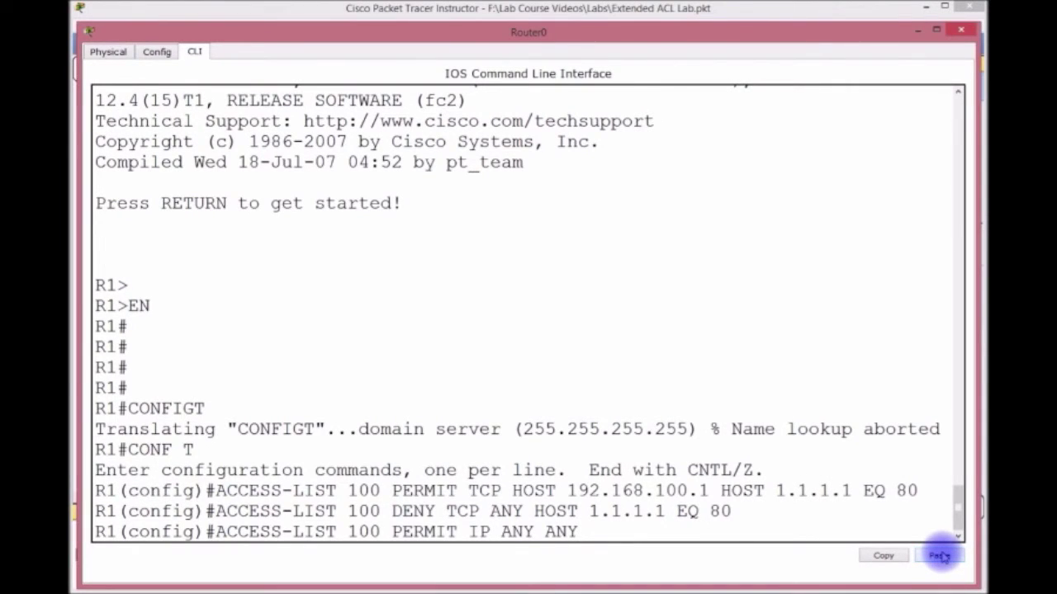
pyautogui.press('Return')
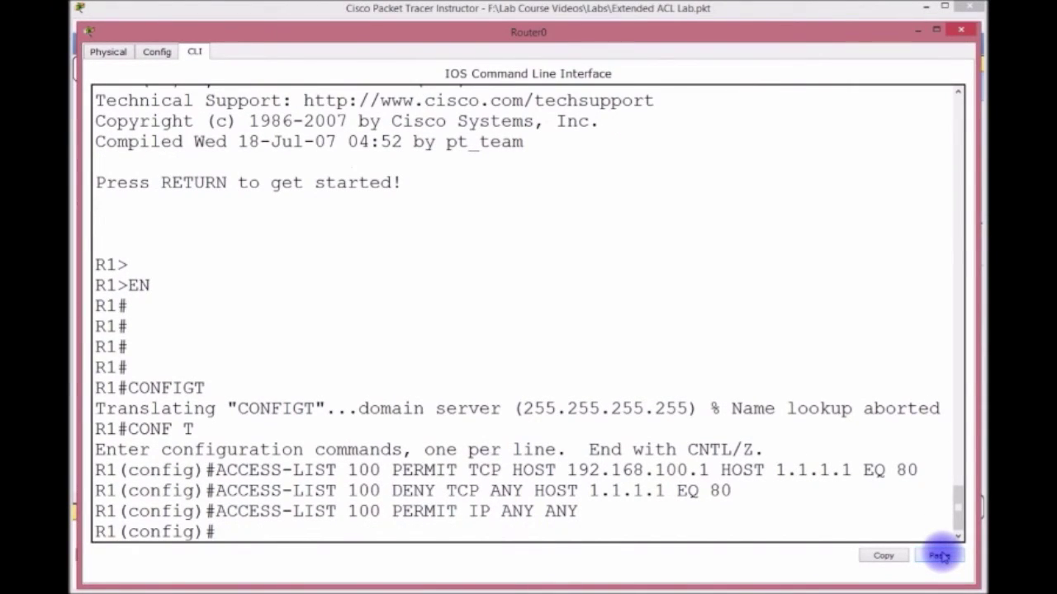
# Apply access list 100 to interface F0/1 in the outbound direction with IP ACCESS-GROUP 100 OUT.
pyautogui.write('INT F0/1')
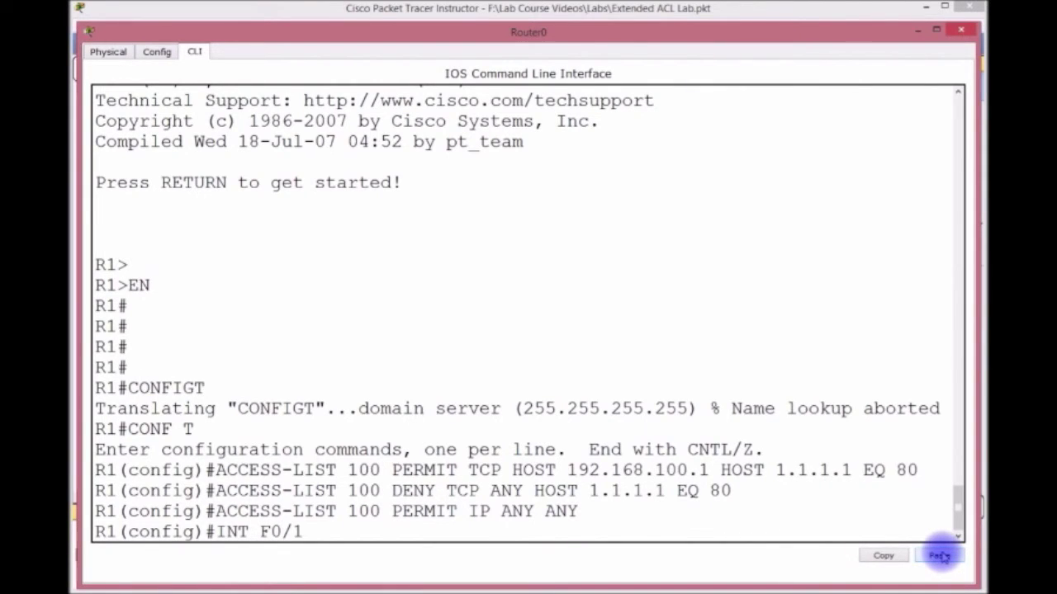
pyautogui.press('Return')
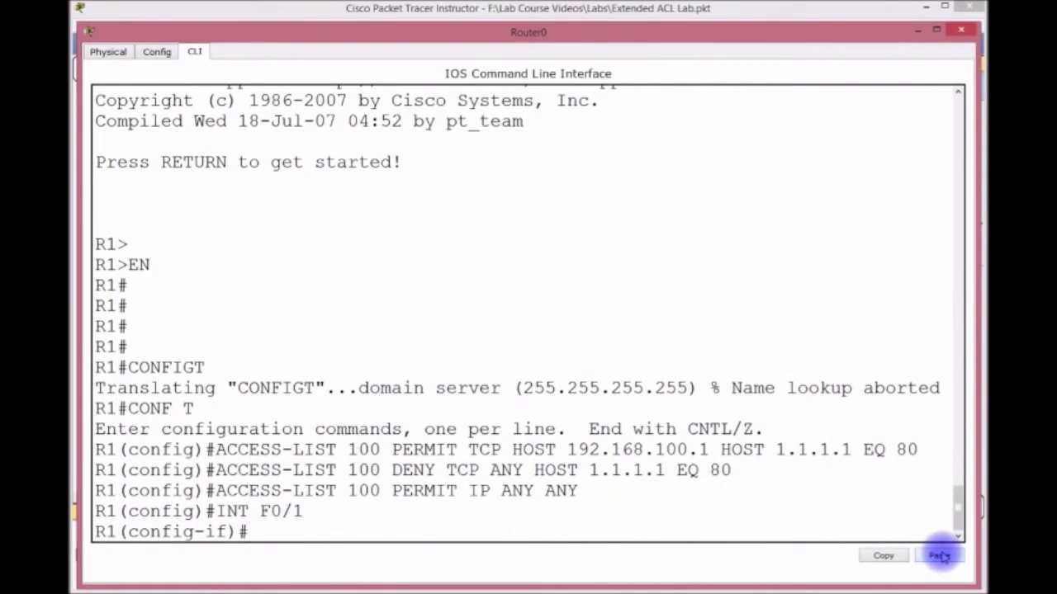
pyautogui.write('IP ACCESS-GROUP 100 OUT')
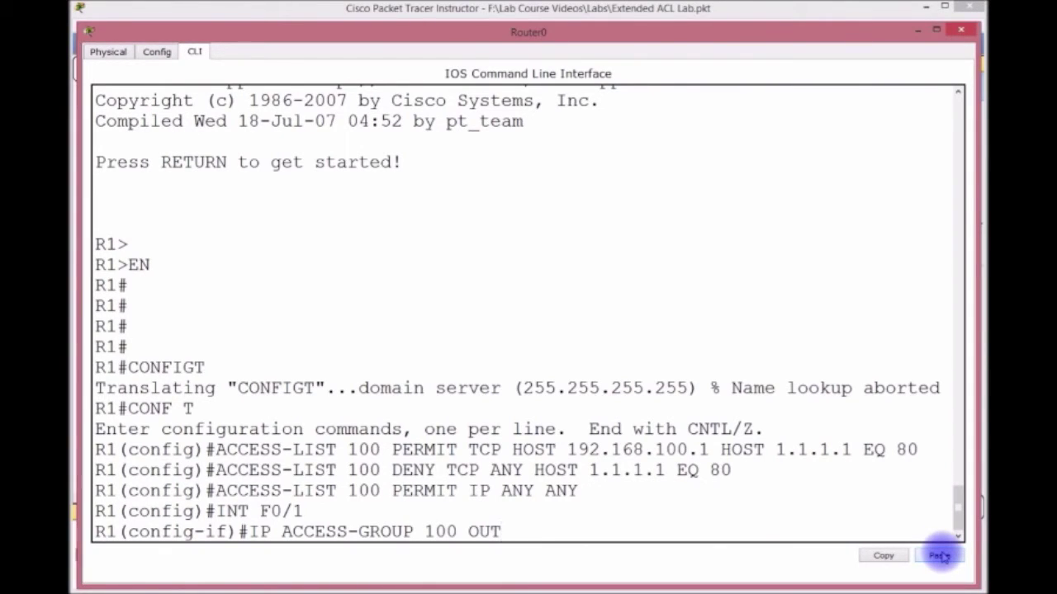
pyautogui.press('Return')
# Save R1's configuration with DO WR, leave configuration mode and return to the network topology.
pyautogui.write('DO WR')
pyautogui.press('Return')
pyautogui.hotkey('ctrl', 'z')
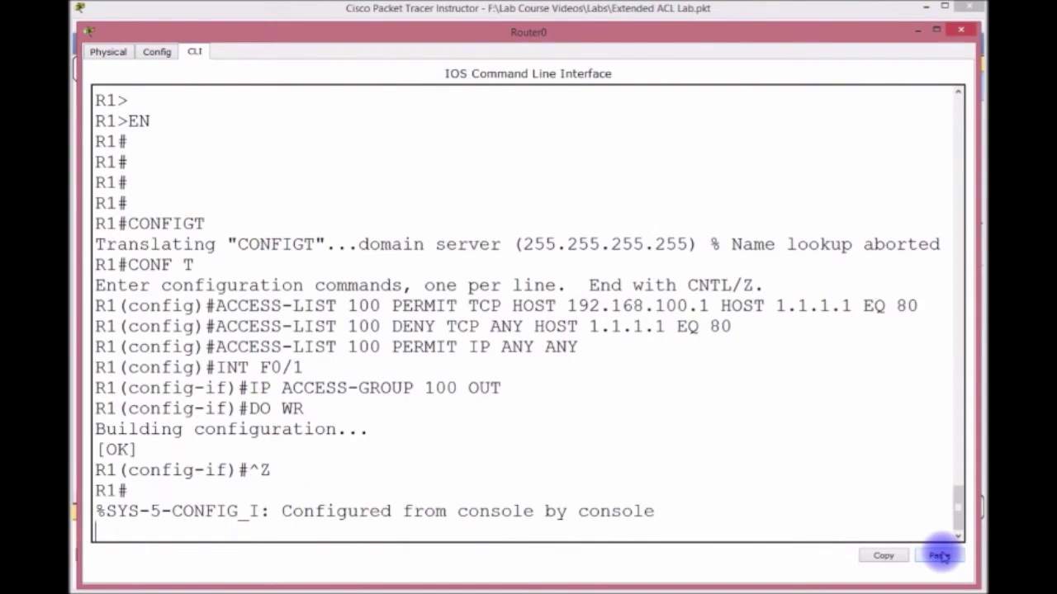
pyautogui.press('Return')
pyautogui.press('Return')
pyautogui.press('Return')
pyautogui.press('Return')
pyautogui.press('Return')
pyautogui.press('Return')
pyautogui.press('Return')
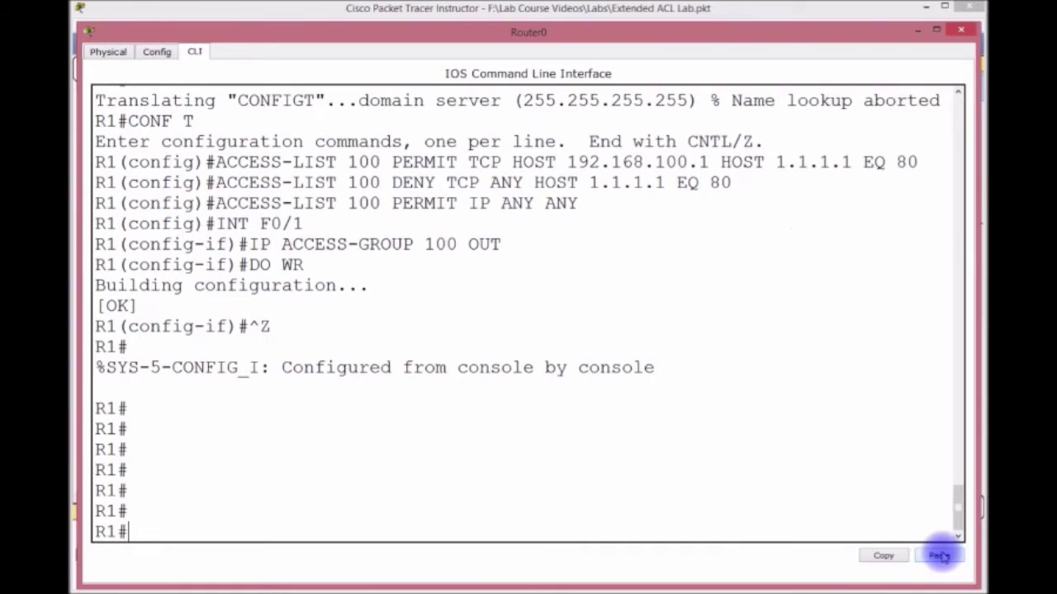
pyautogui.click(918, 32)
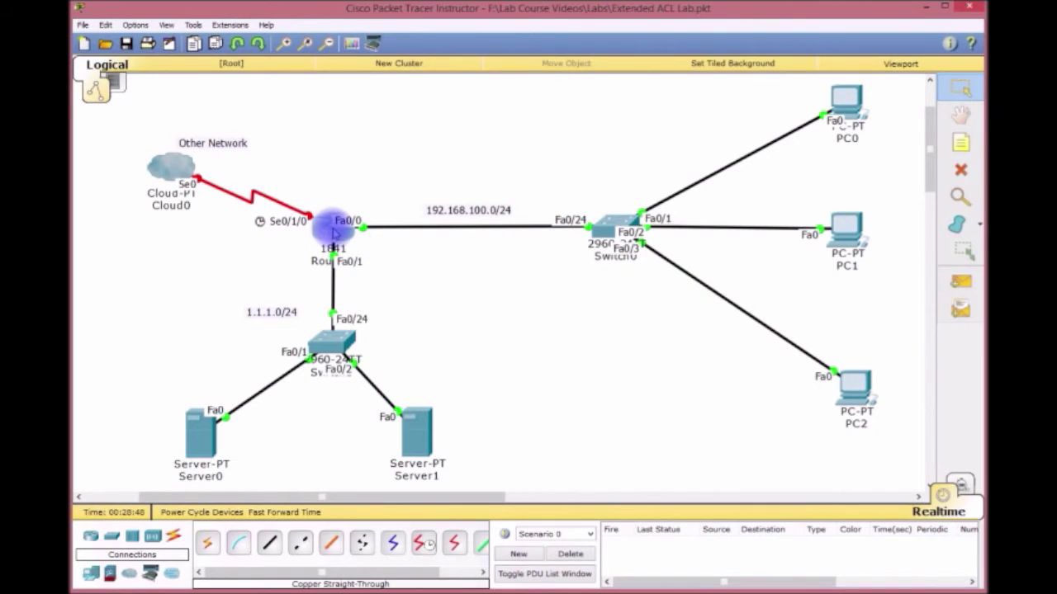
# Test web access from PC0 by browsing to 1.1.1.1 in its Web Browser, and close the PC0 window.
pyautogui.click(845, 99)
pyautogui.click(453, 86)
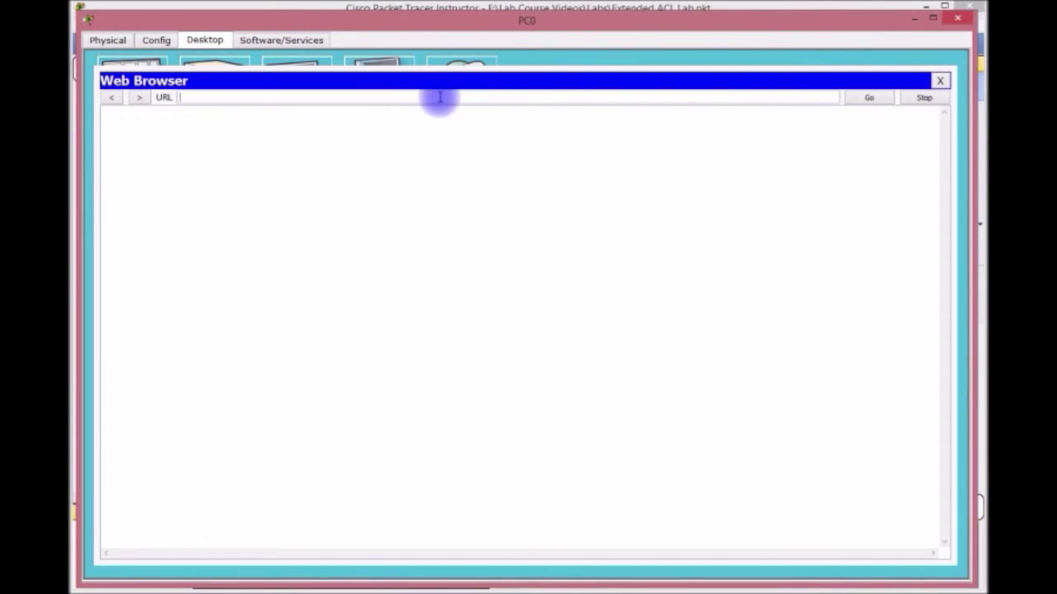
pyautogui.write('1.1.1.1')
pyautogui.press('Return')
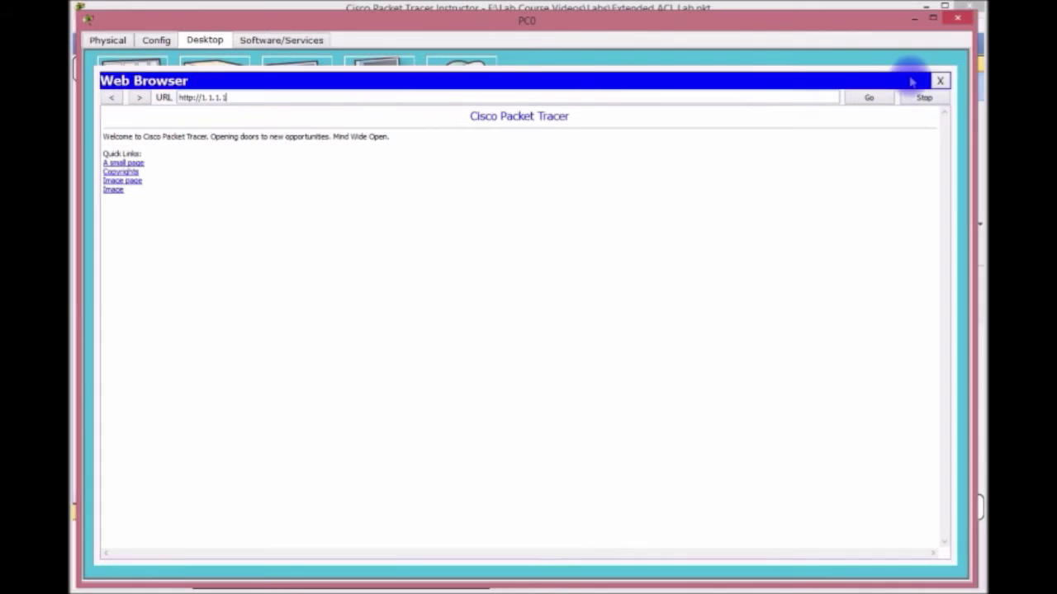
pyautogui.click(955, 19)
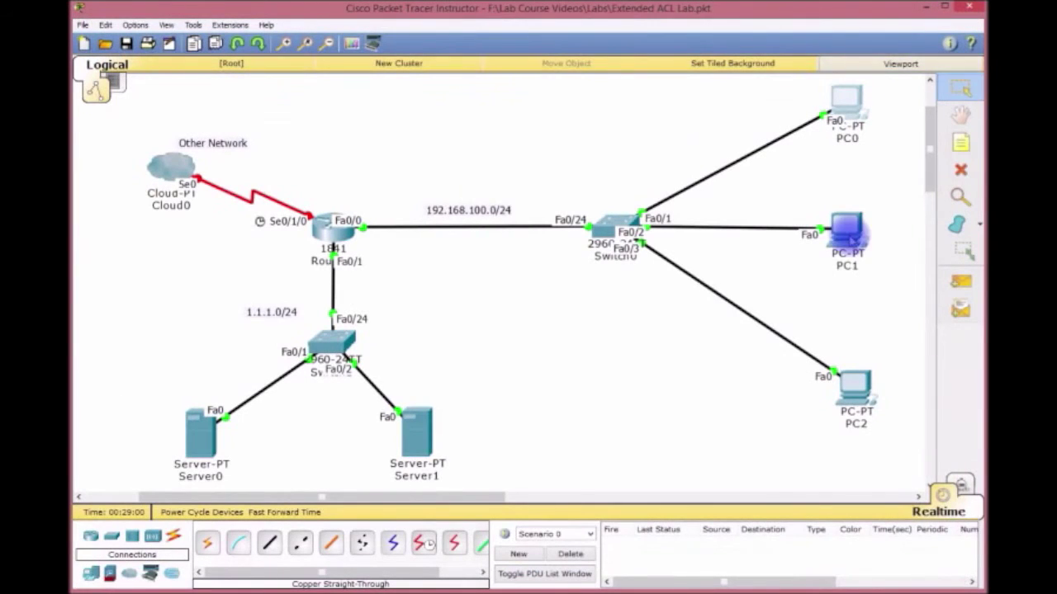
# Test web access from PC1 by browsing to 1.1.1.1, close its Web Browser and return to the topology.
pyautogui.click(853, 233)
pyautogui.click(474, 89)
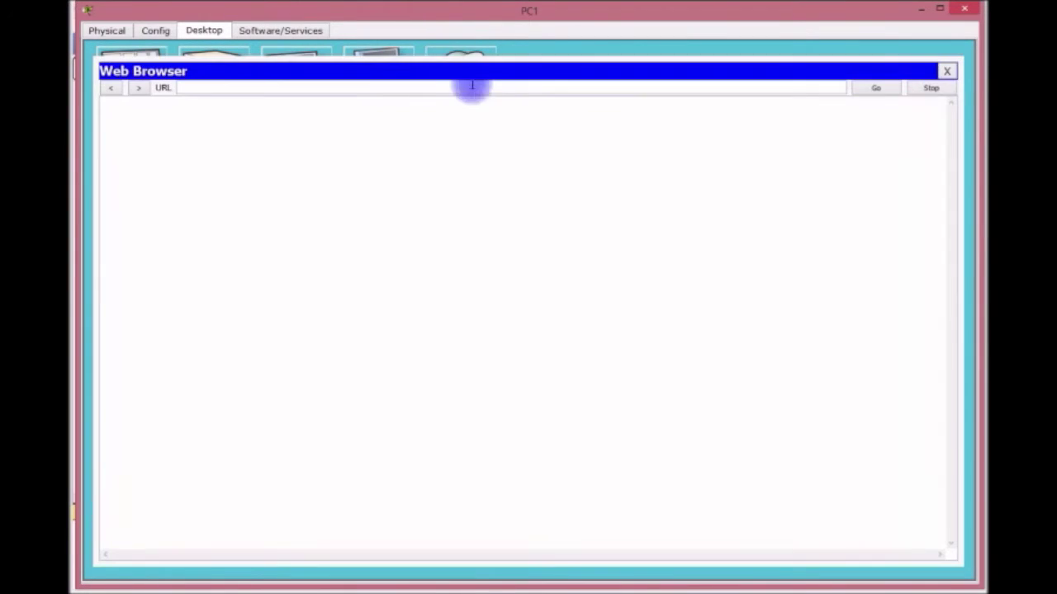
pyautogui.write('1.1.1.')
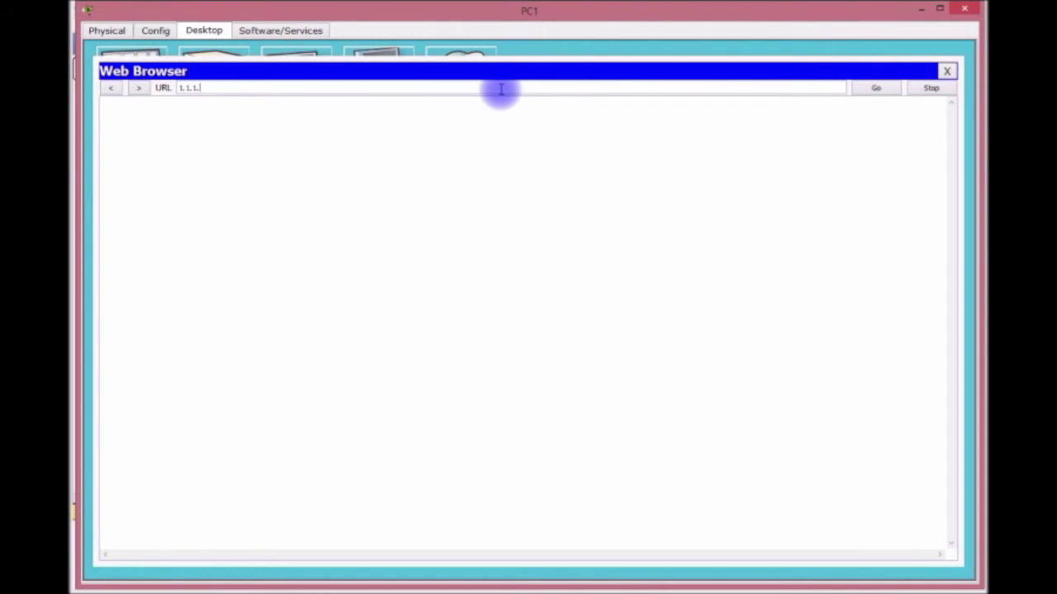
pyautogui.write('1')
pyautogui.press('Return')
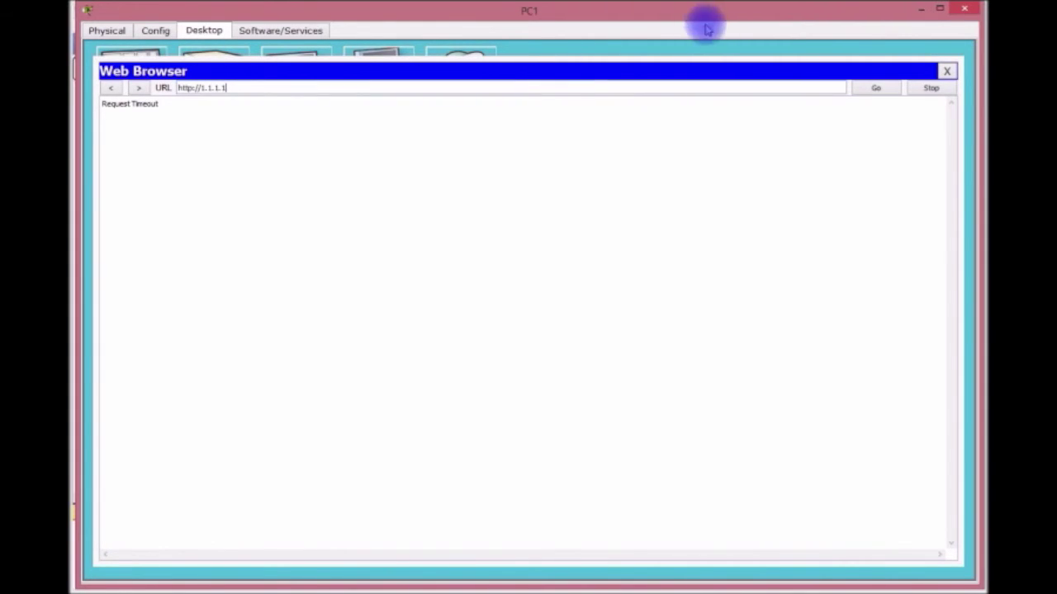
pyautogui.click(947, 71)
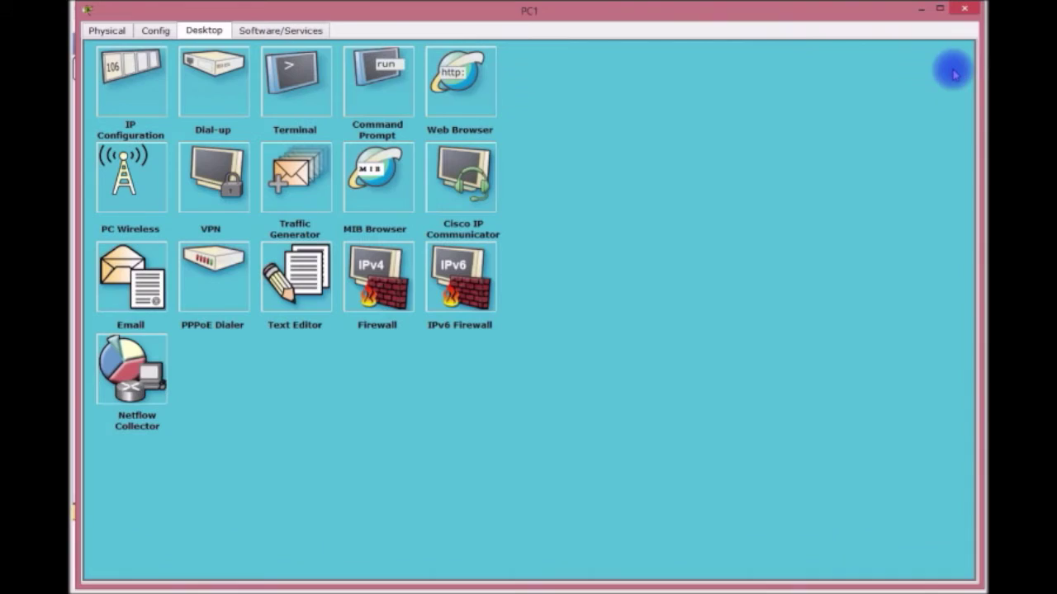
pyautogui.click(921, 8)
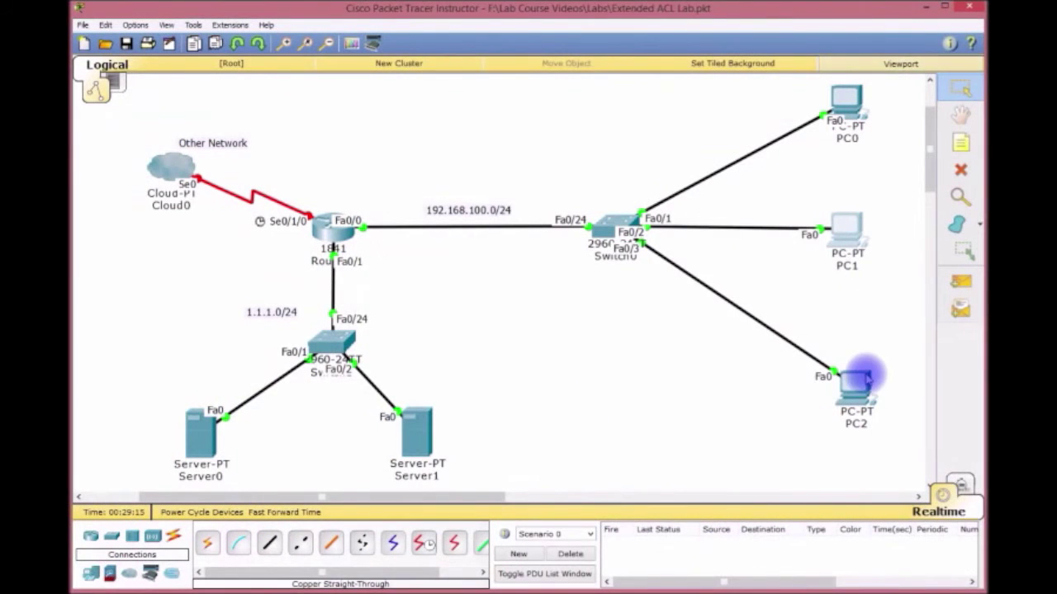
# Test web access from PC2 by browsing to 1.1.1.1, and close its Web Browser.
pyautogui.click(863, 376)
pyautogui.click(459, 80)
pyautogui.click(471, 87)
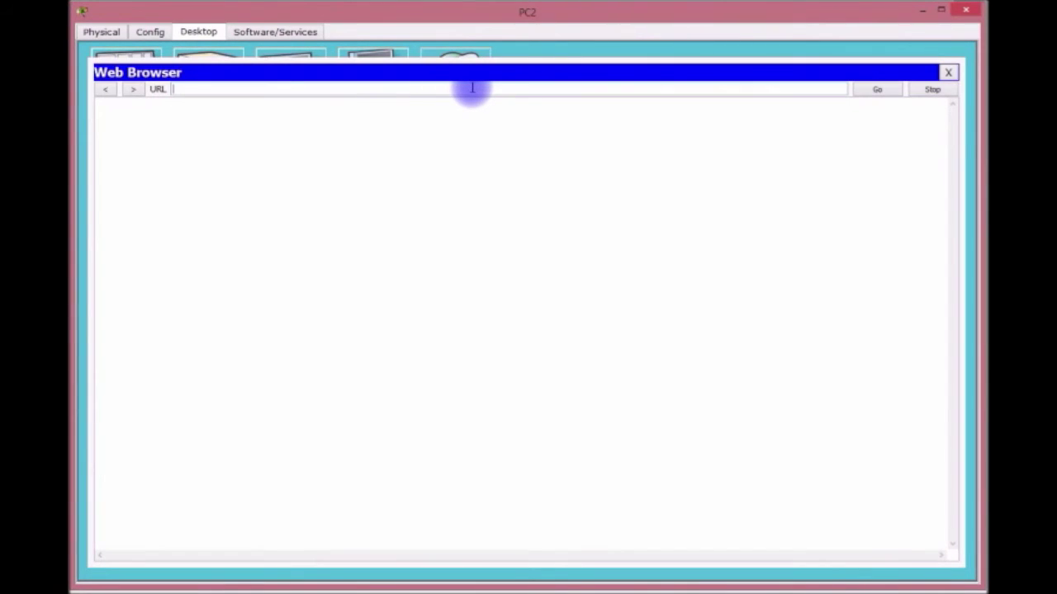
pyautogui.write('1.1.1.1')
pyautogui.press('Return')
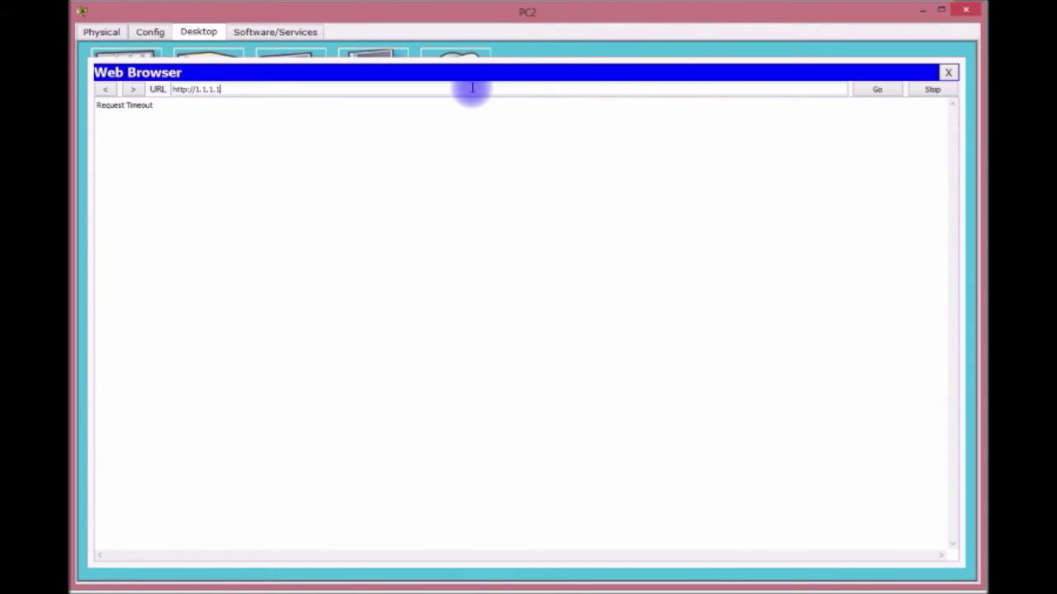
pyautogui.click(947, 73)
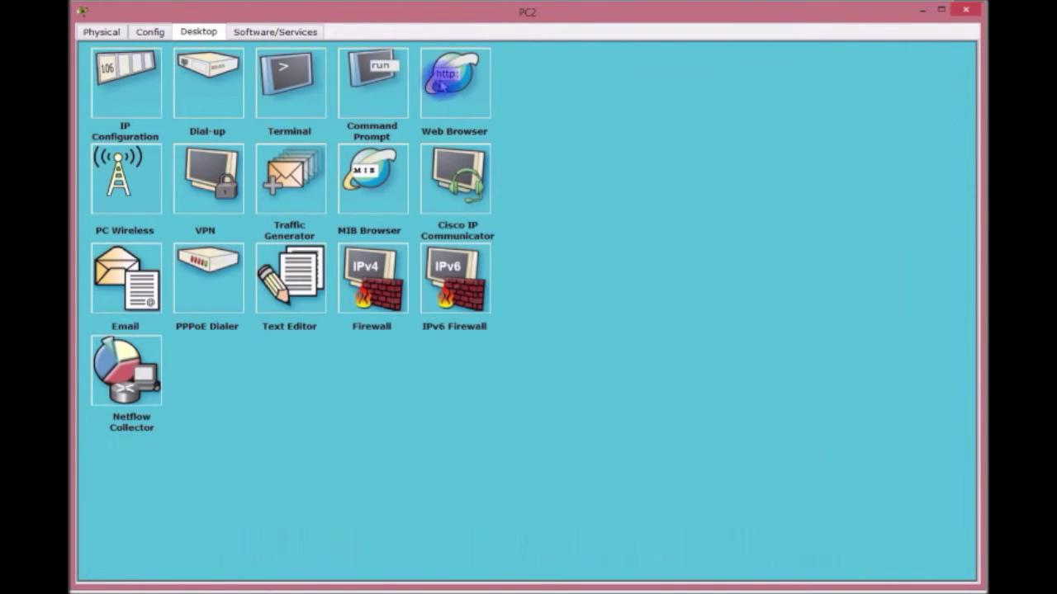
# Ping 1.1.1.1 from PC2's Command Prompt, close the prompt and return to the topology.
pyautogui.click(400, 82)
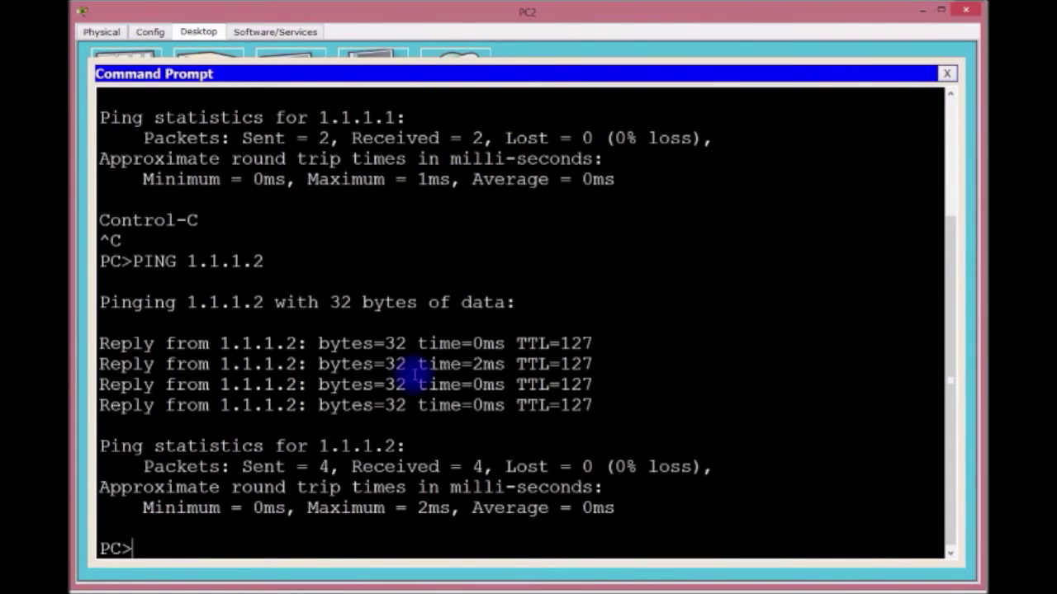
pyautogui.write('PING 1.1.1.1')
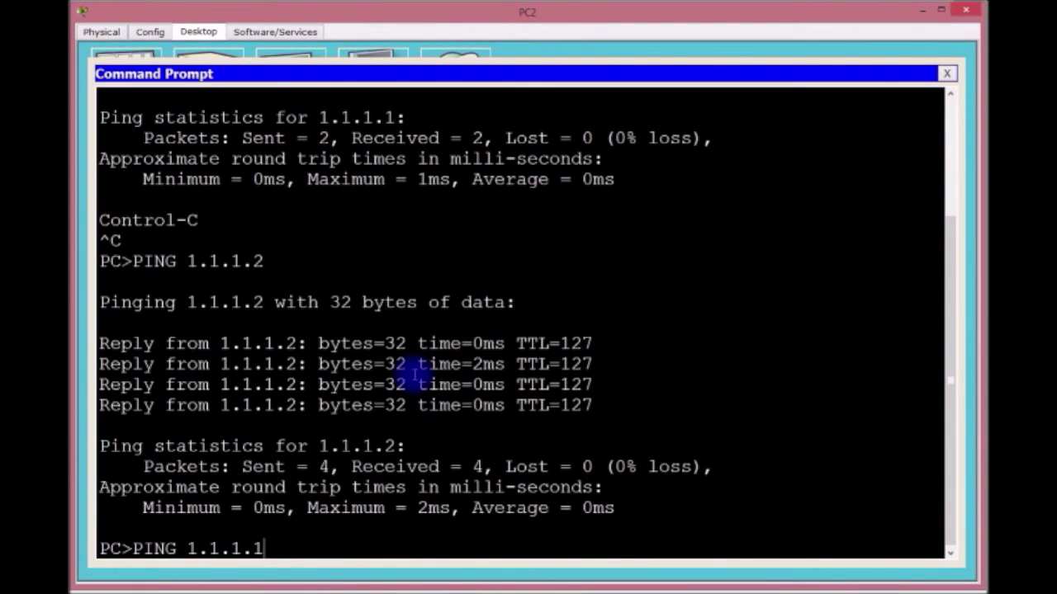
pyautogui.press('Return')
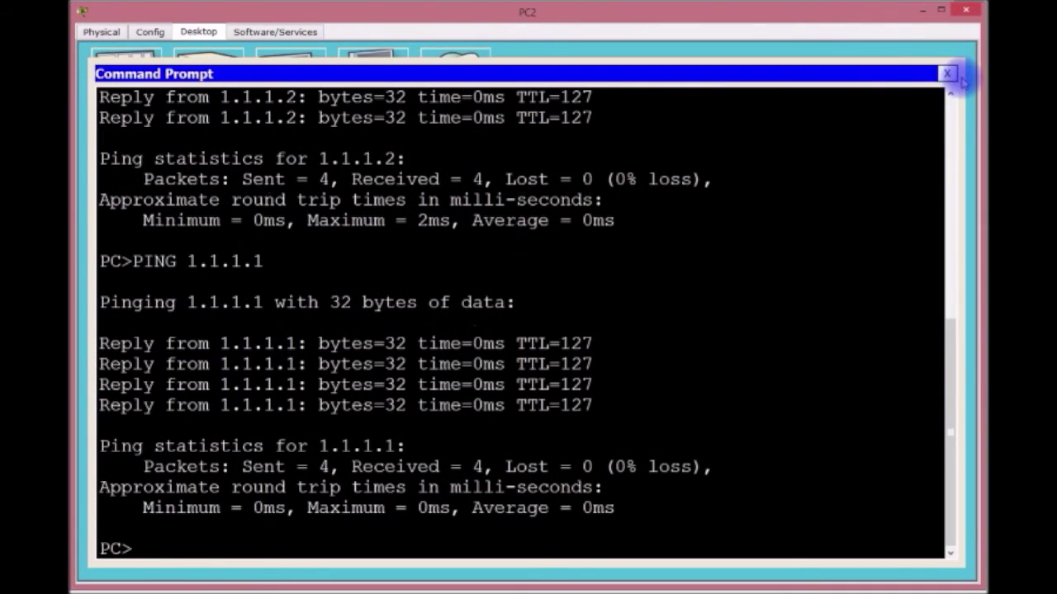
pyautogui.click(946, 73)
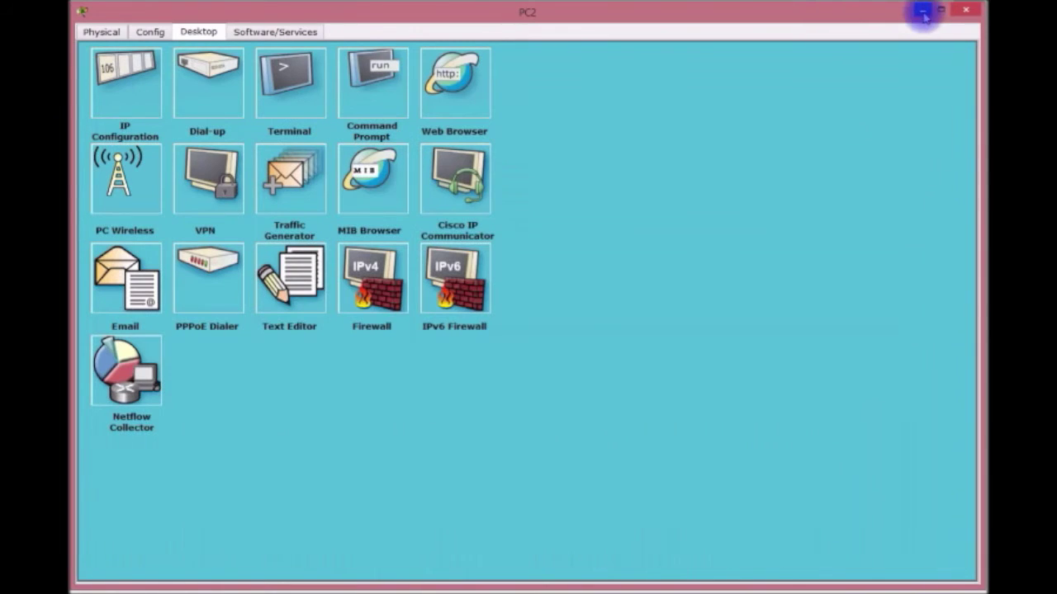
pyautogui.click(923, 11)
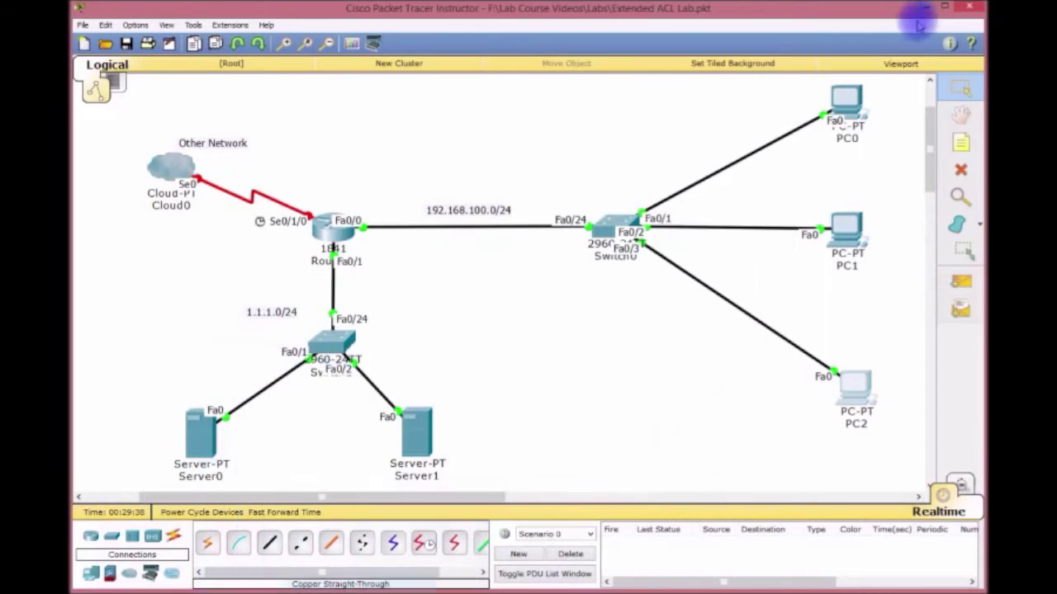
# Ping 1.1.1.1 from PC1's Command Prompt, and close the prompt and the PC1 window.
pyautogui.click(843, 239)
pyautogui.click(382, 83)
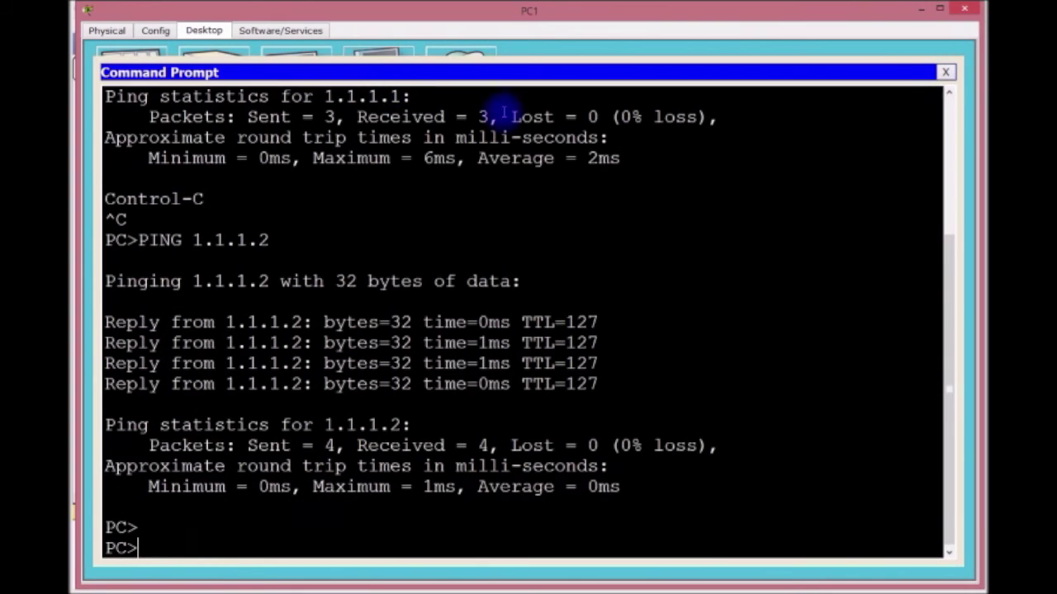
pyautogui.write('PING ')
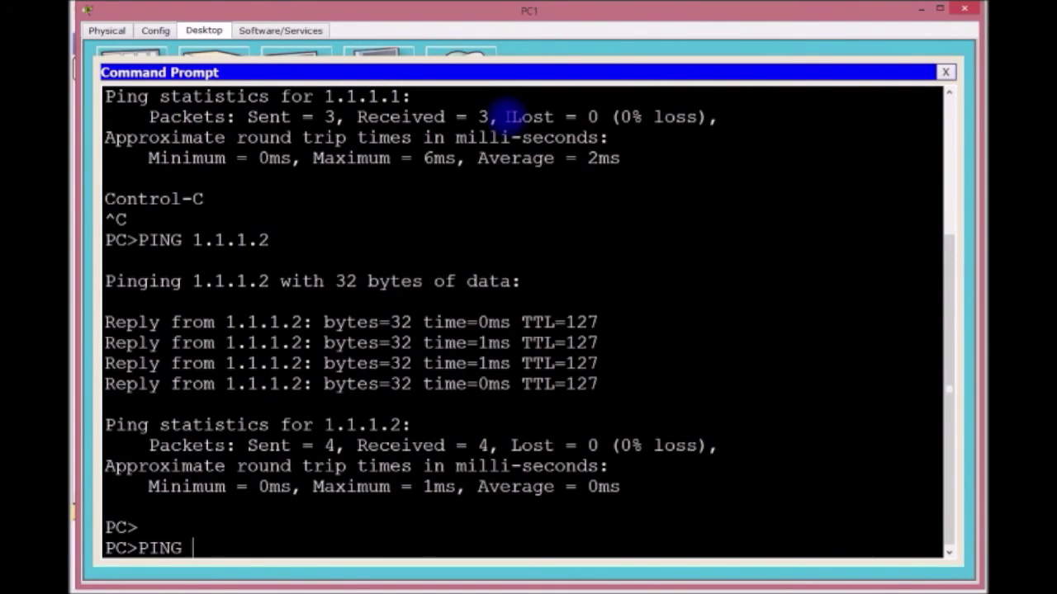
pyautogui.write('1.1.1.1')
pyautogui.press('Return')
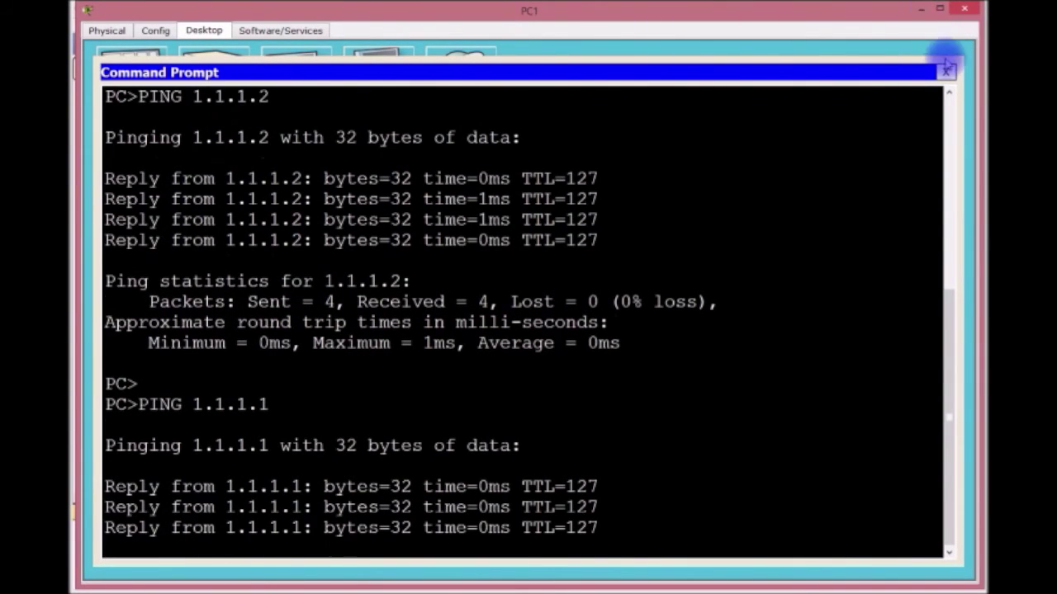
pyautogui.click(946, 69)
pyautogui.click(965, 9)
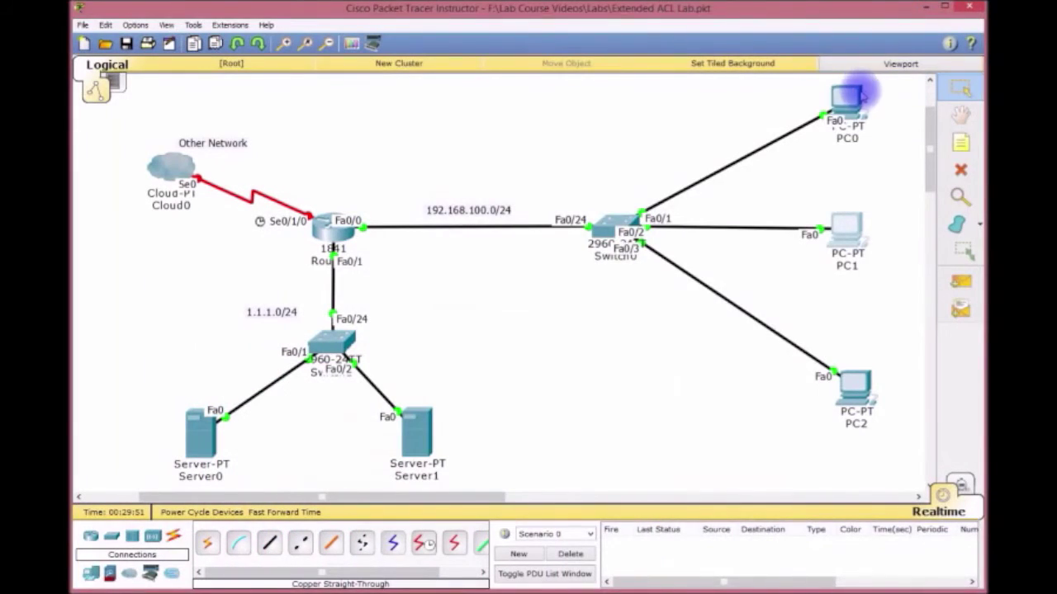
# Open PC0's Command Prompt in a widened window and ping 1.1.1.1.
pyautogui.click(854, 95)
pyautogui.click(683, 227)
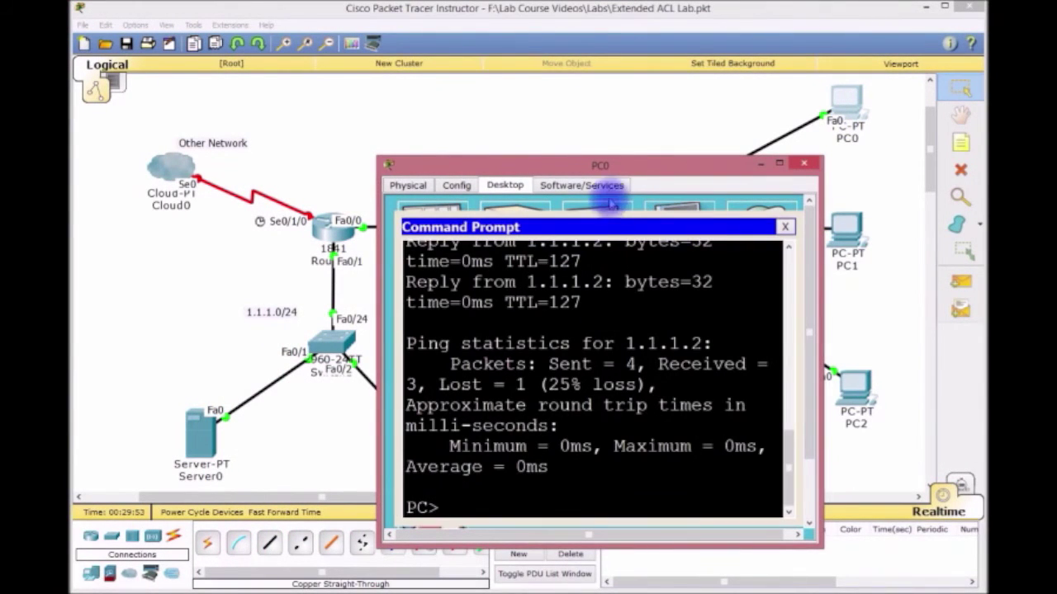
pyautogui.moveTo(533, 162); pyautogui.dragTo(240, 37)
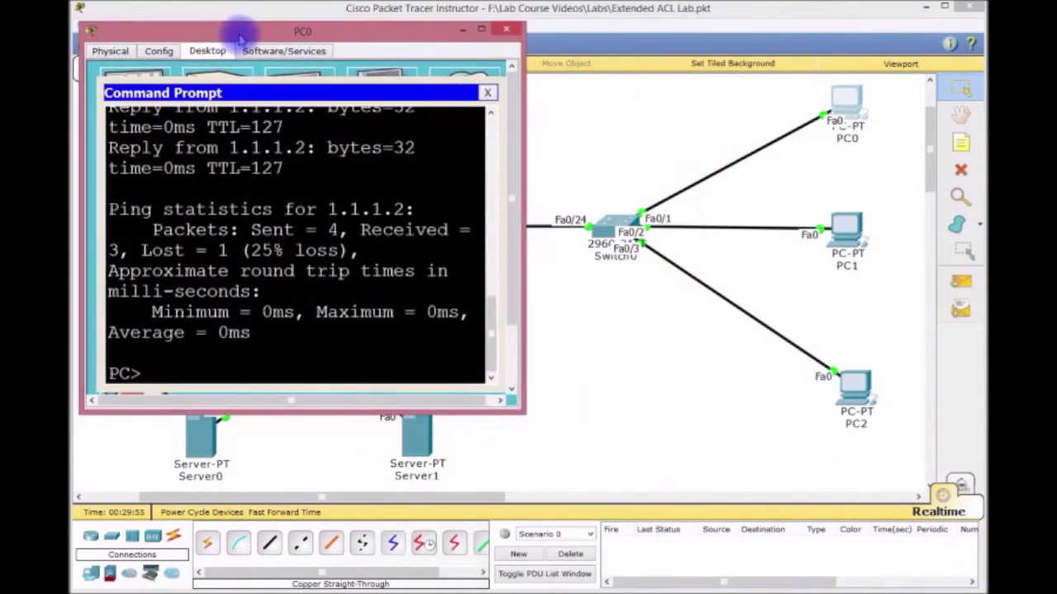
pyautogui.moveTo(523, 409); pyautogui.dragTo(832, 415)
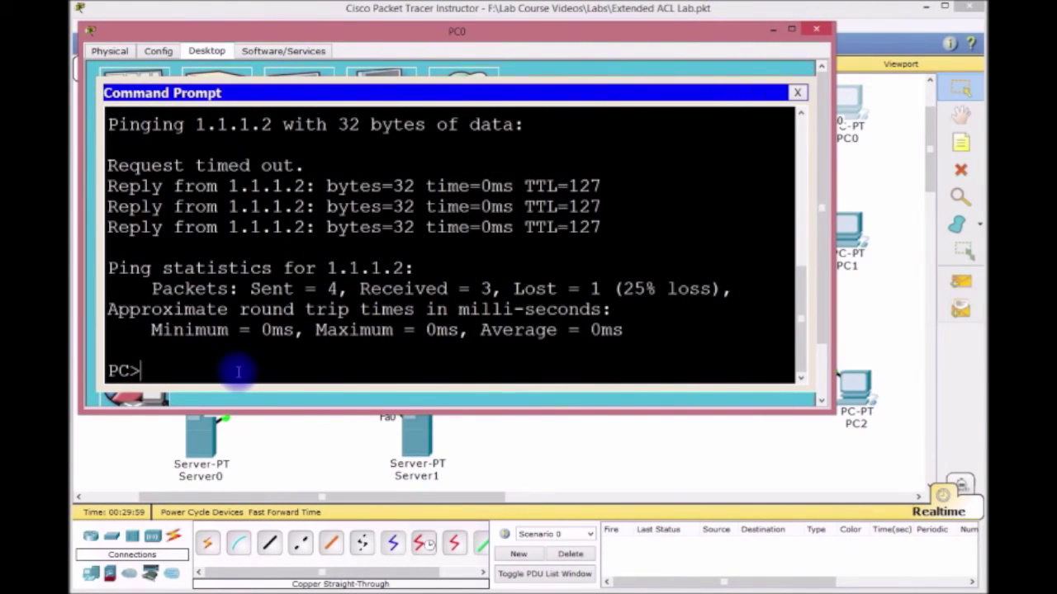
pyautogui.write('PING 1.1.1.1')
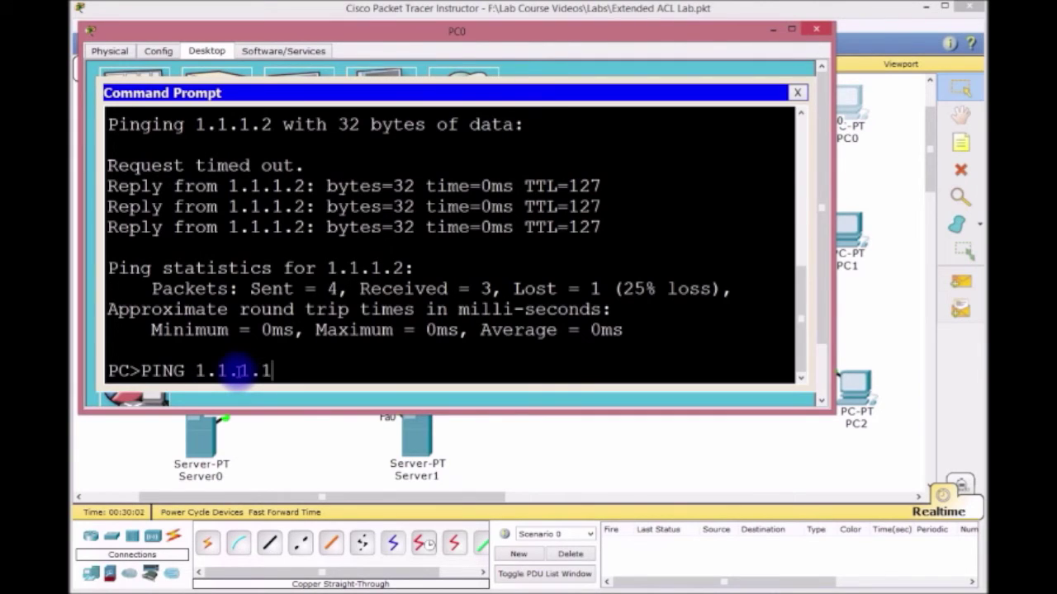
pyautogui.press('Return')
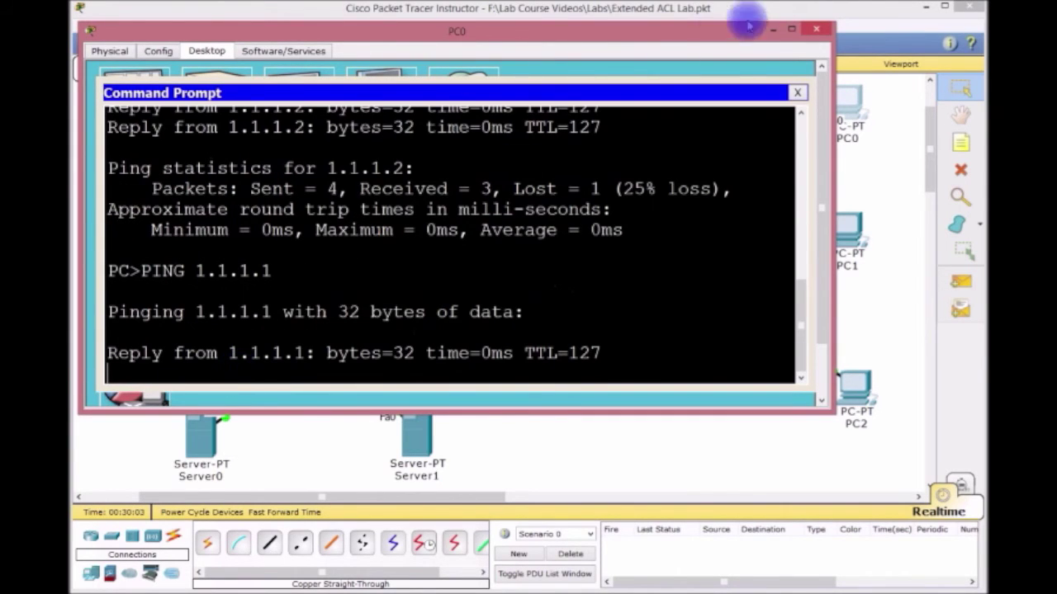
# Close PC0's Command Prompt and minimize the PC0 window to return to the topology.
pyautogui.click(797, 92)
pyautogui.click(771, 33)
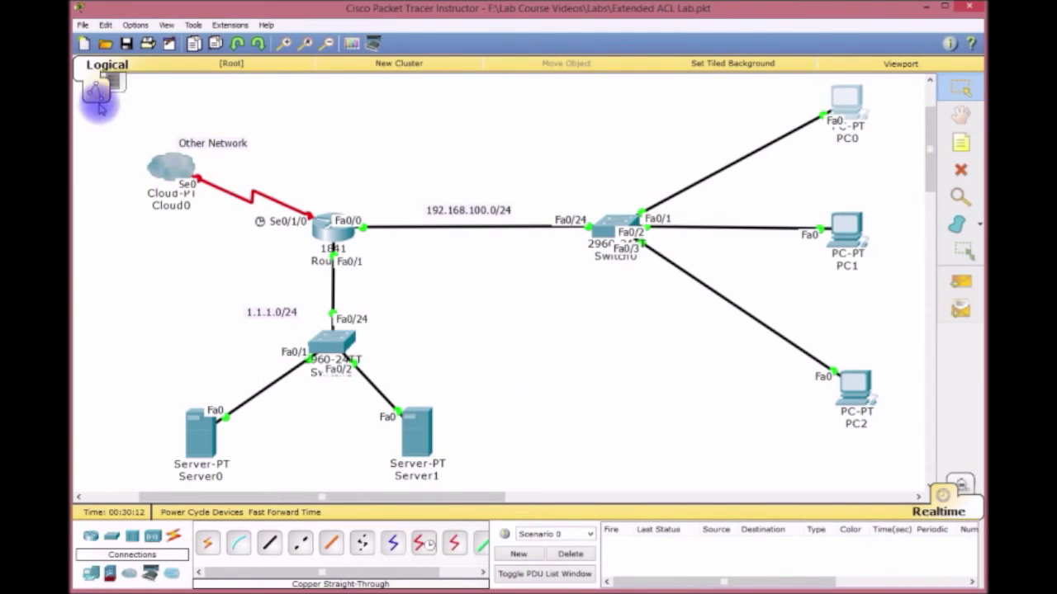
# Select Cloud0 and its Other Network label in the topology to examine the external network attached to the router.
pyautogui.moveTo(110, 124); pyautogui.dragTo(309, 252)
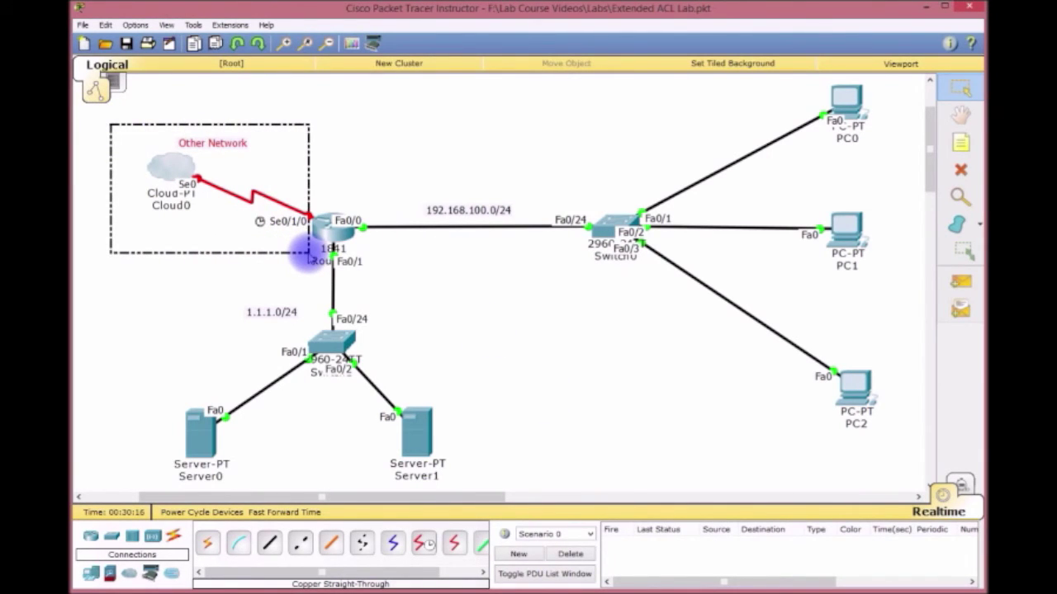
pyautogui.moveTo(307, 254); pyautogui.dragTo(312, 251)
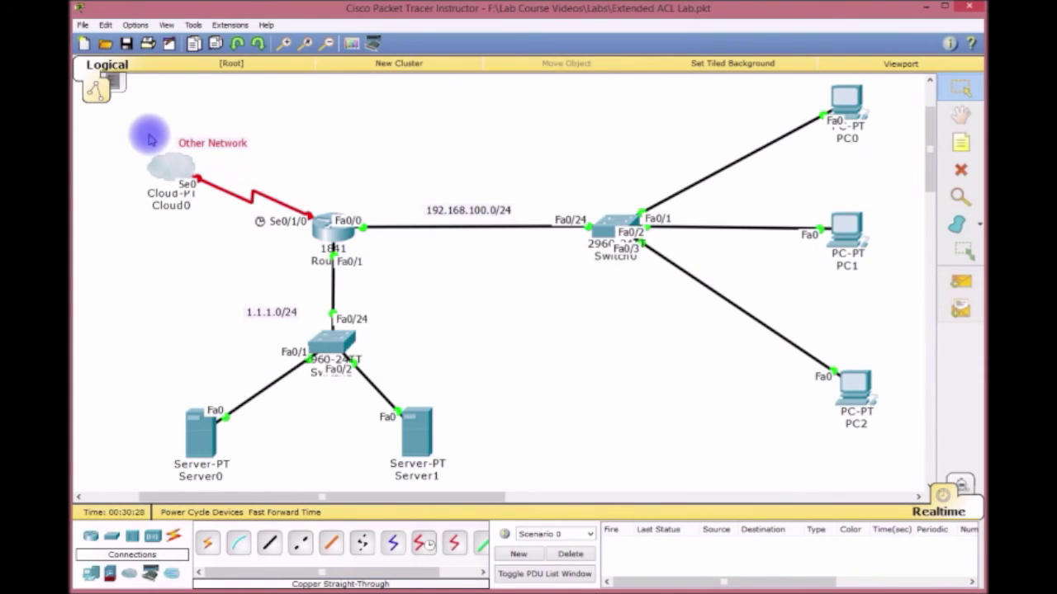
pyautogui.moveTo(136, 118); pyautogui.dragTo(298, 235)
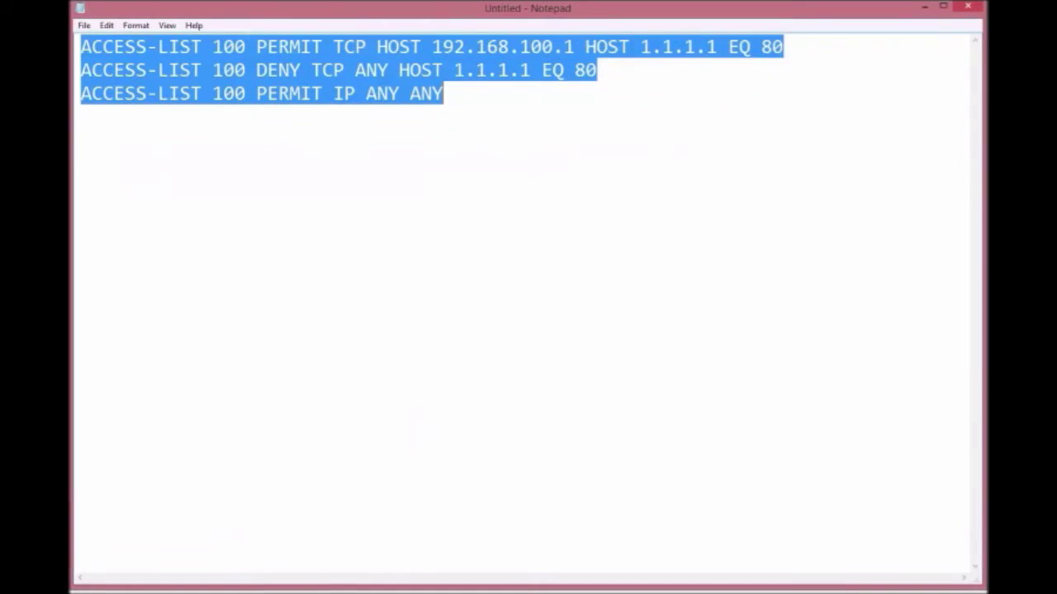
# Switch to Notepad and review the three ACCESS-LIST 100 statements, leaving the text deselected.
pyautogui.click(383, 140)
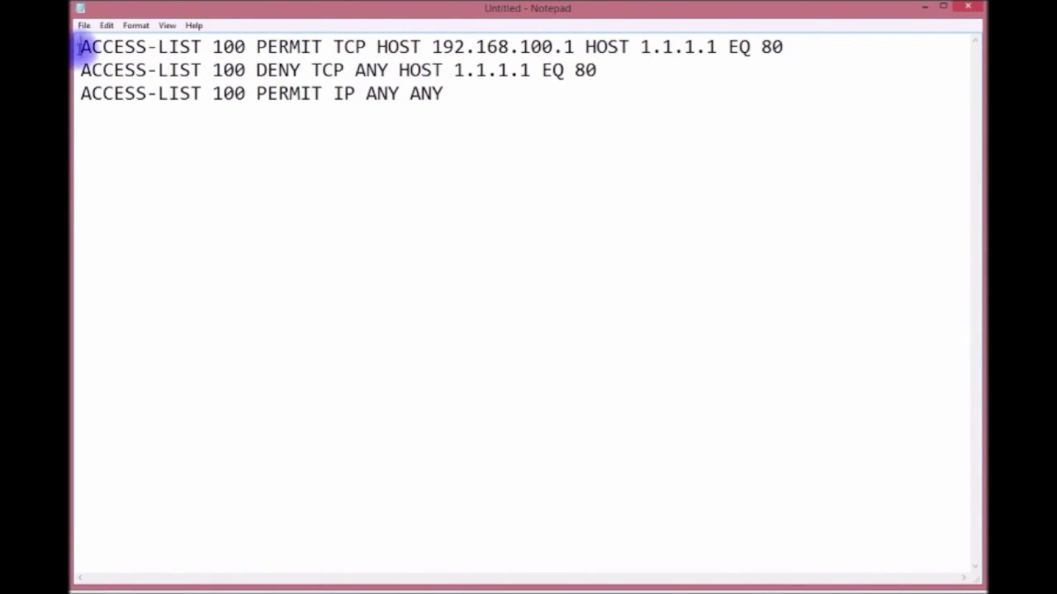
pyautogui.moveTo(80, 47); pyautogui.dragTo(220, 50)
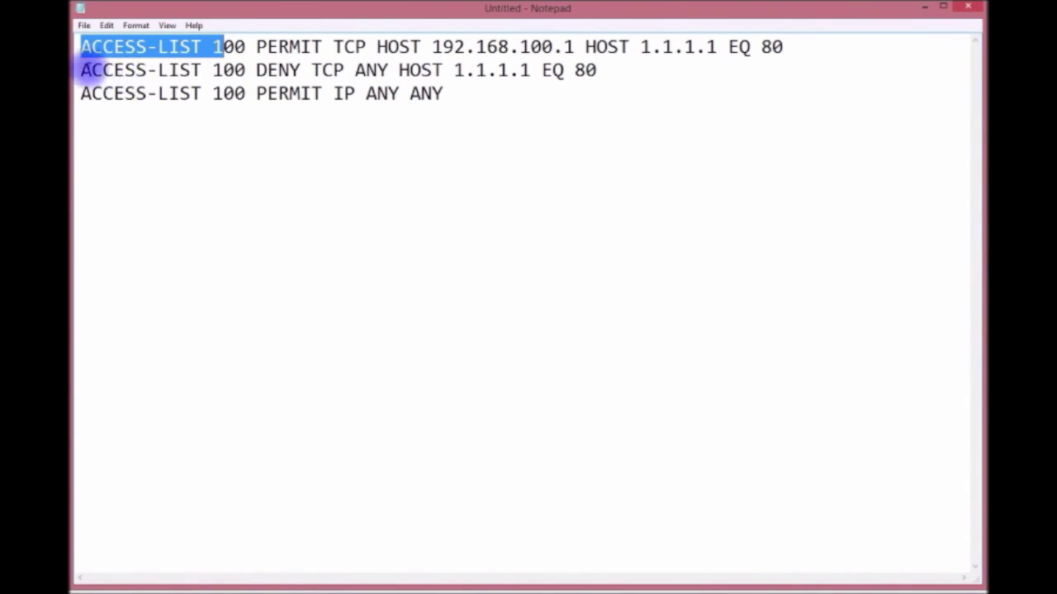
pyautogui.click(208, 153)
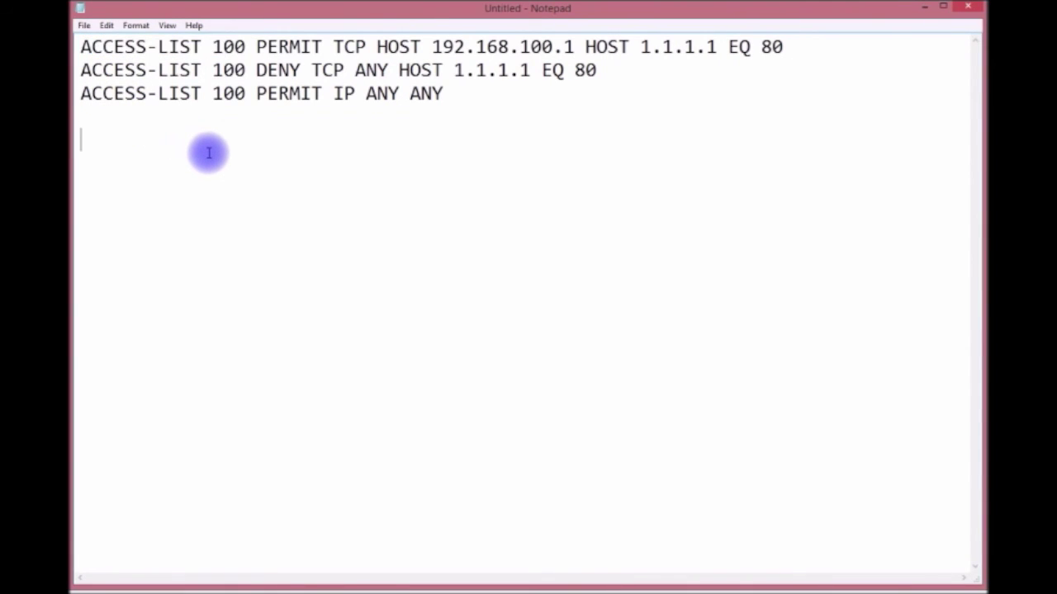